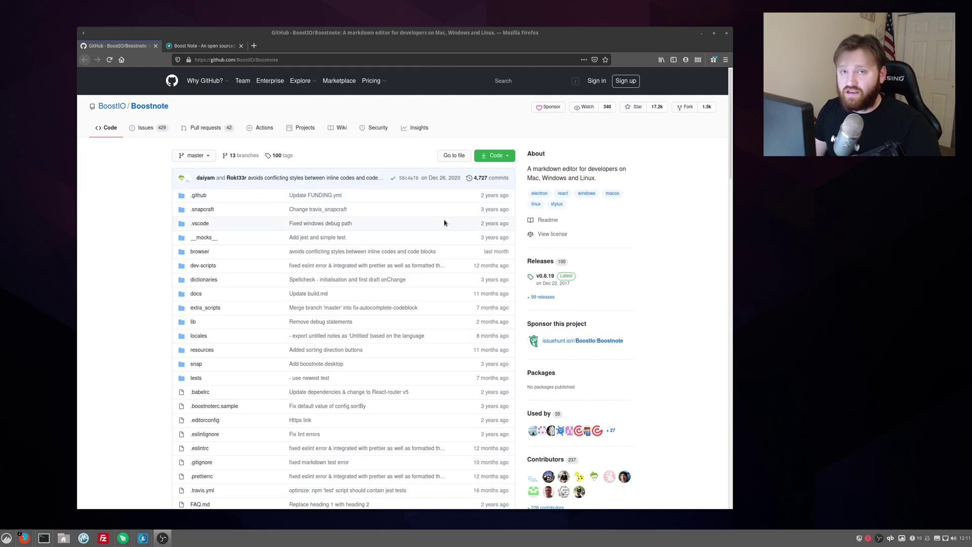
Bring Boostnote to the front, move its window up and left, and enlarge it.
left_click(122, 539)
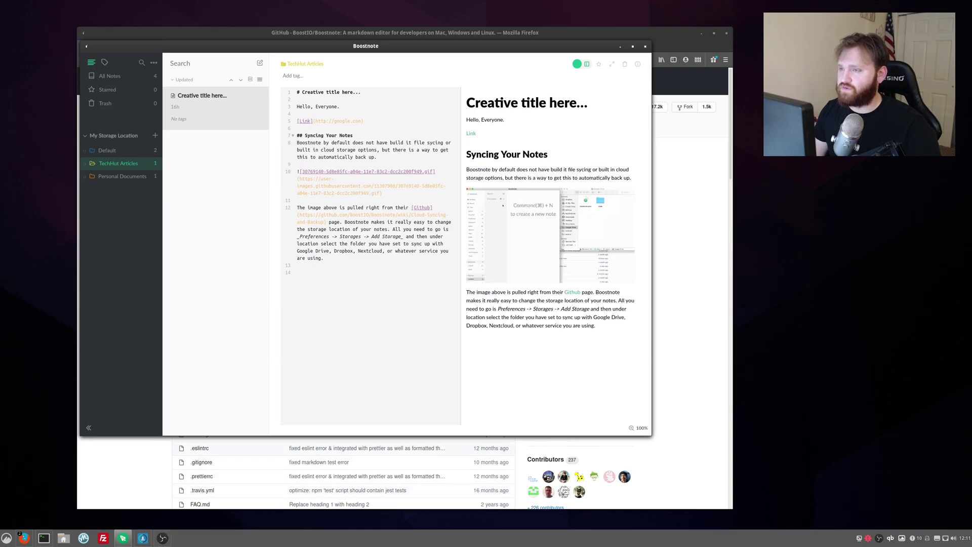
left_click(701, 33)
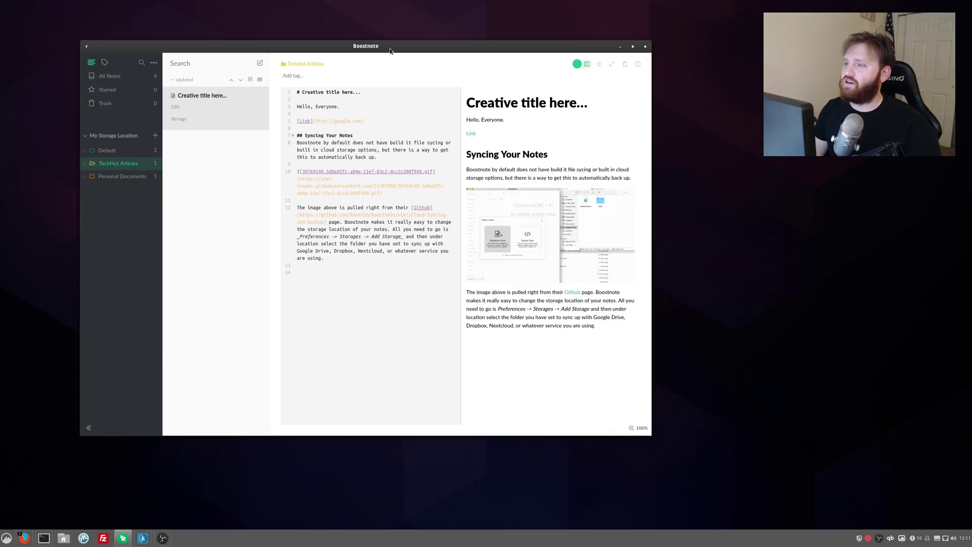
left_click_drag(390, 47, 366, 36)
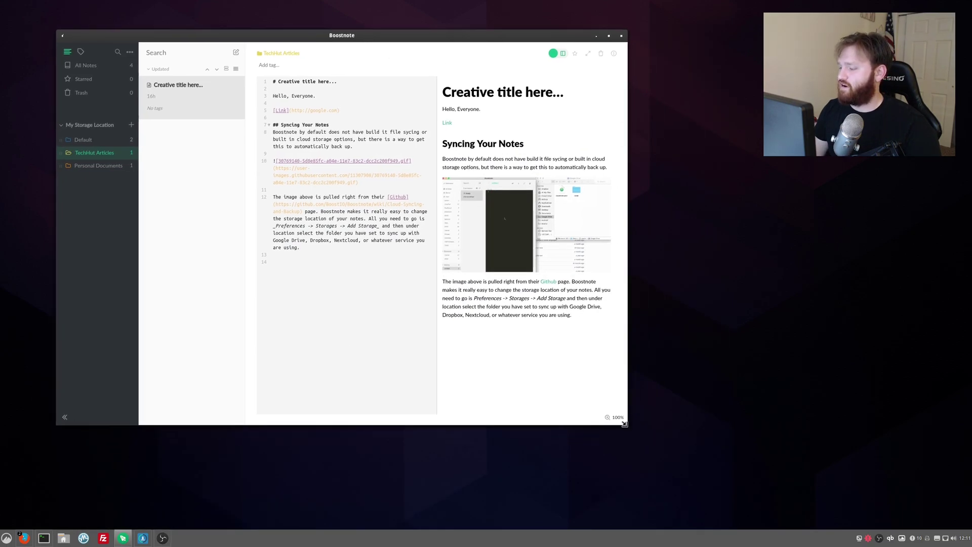
left_click_drag(628, 424, 710, 496)
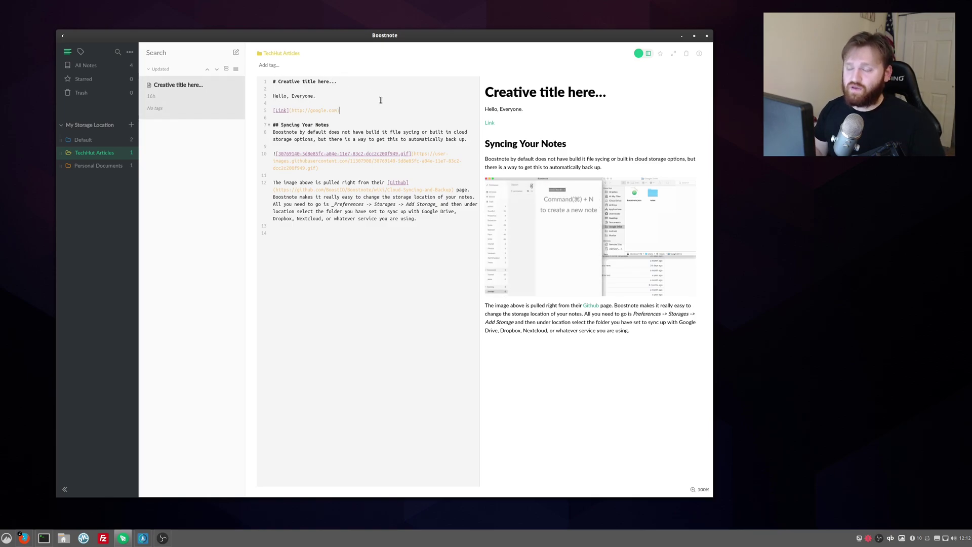
Select lines 1 through 12 of the 'Creative title here...' note source.
left_click_drag(377, 115, 274, 33)
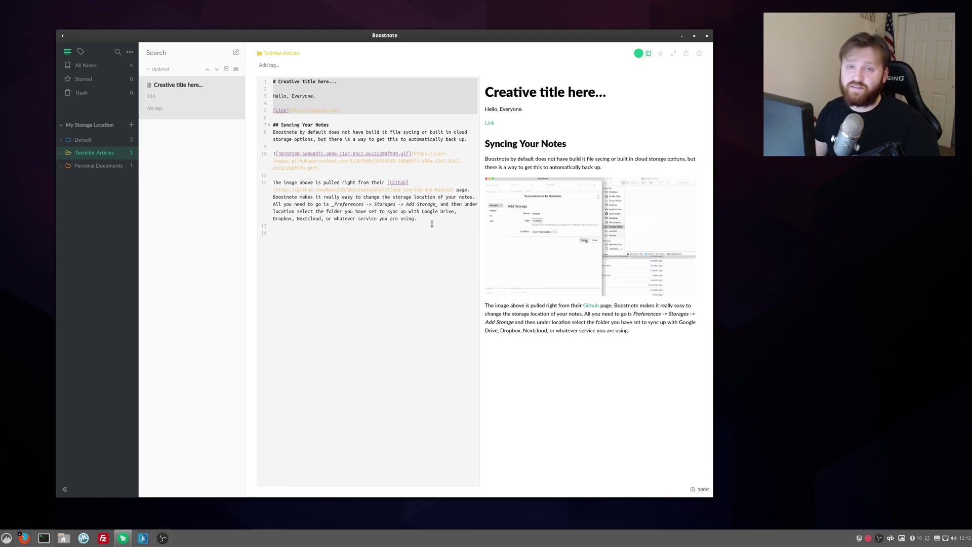
left_click_drag(433, 219, 273, 81)
left_click(369, 242)
left_click_drag(415, 296, 245, 65)
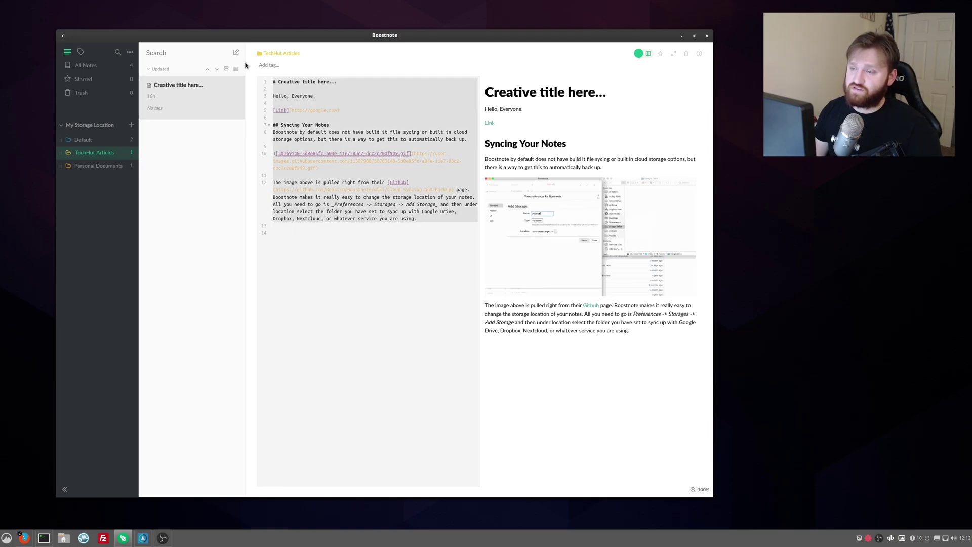
Cycle the note through editor-only, preview-only and split views, then minimise Boostnote.
left_click(649, 55)
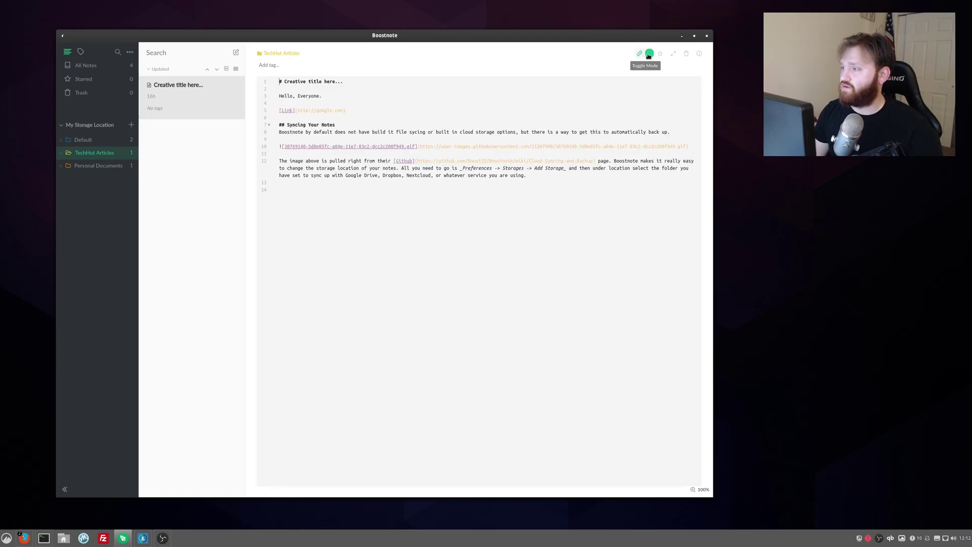
left_click(649, 55)
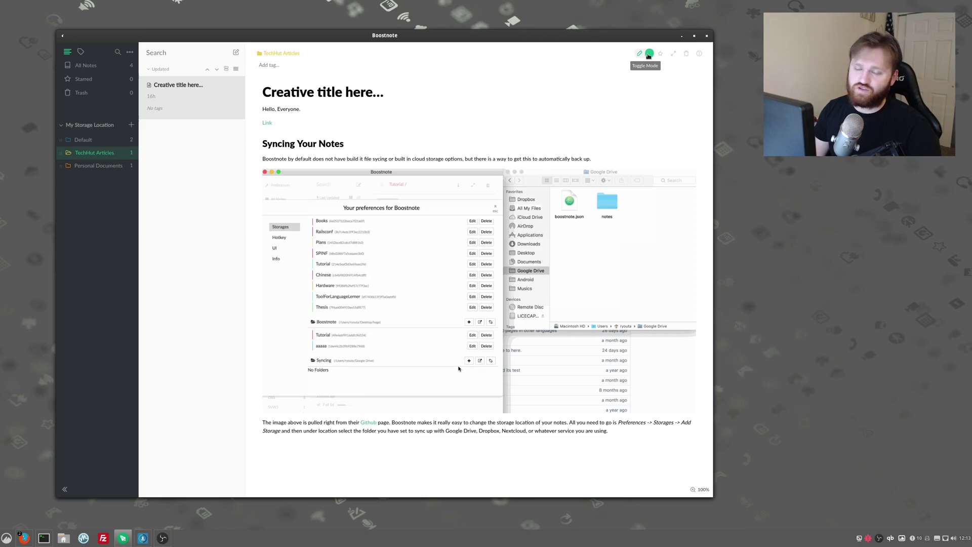
left_click(649, 55)
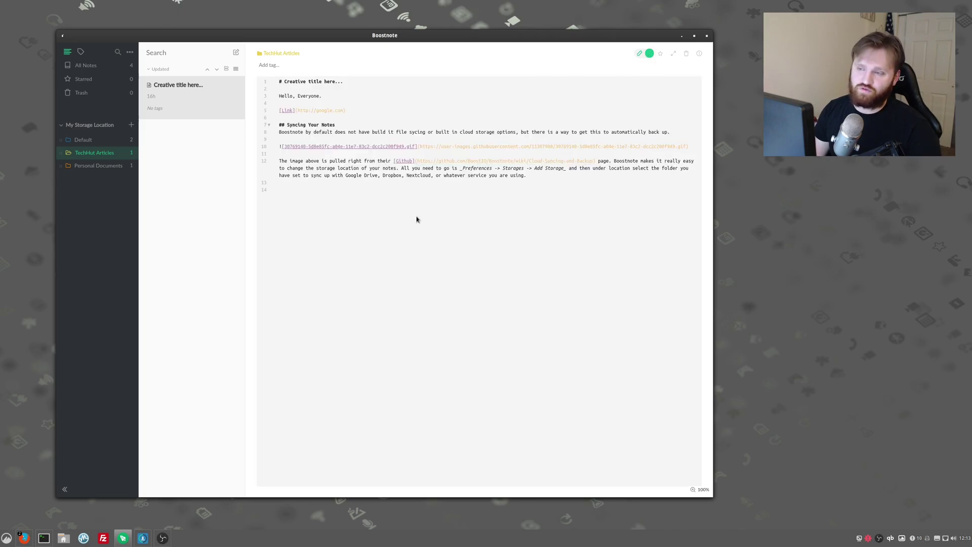
left_click(640, 54)
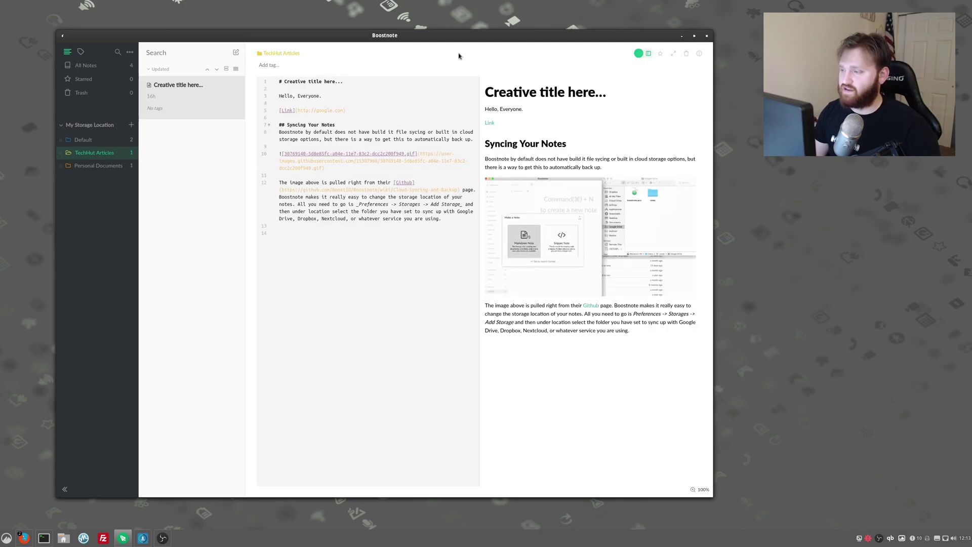
left_click(683, 36)
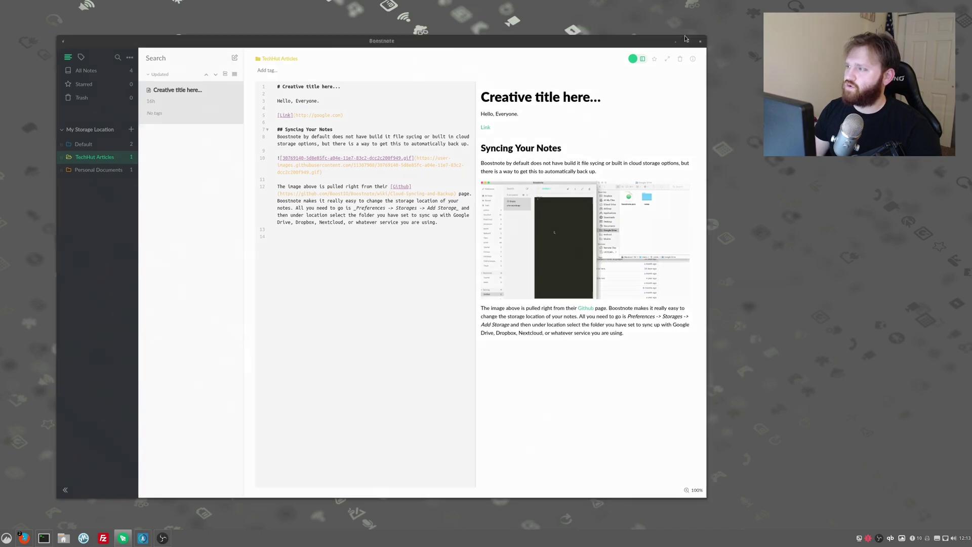
Restore Firefox and open the Boostnote repository's LICENSE file.
mouse_move(24, 537)
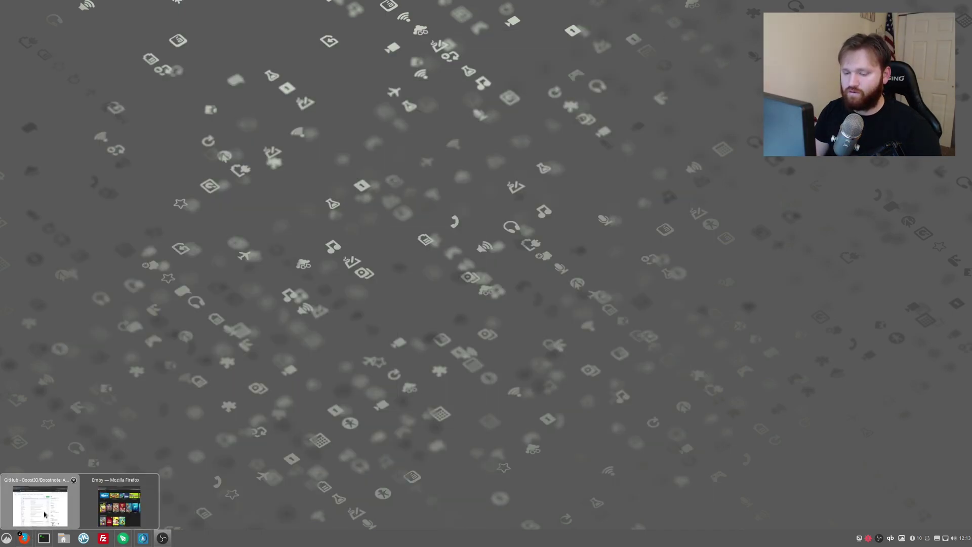
left_click(40, 506)
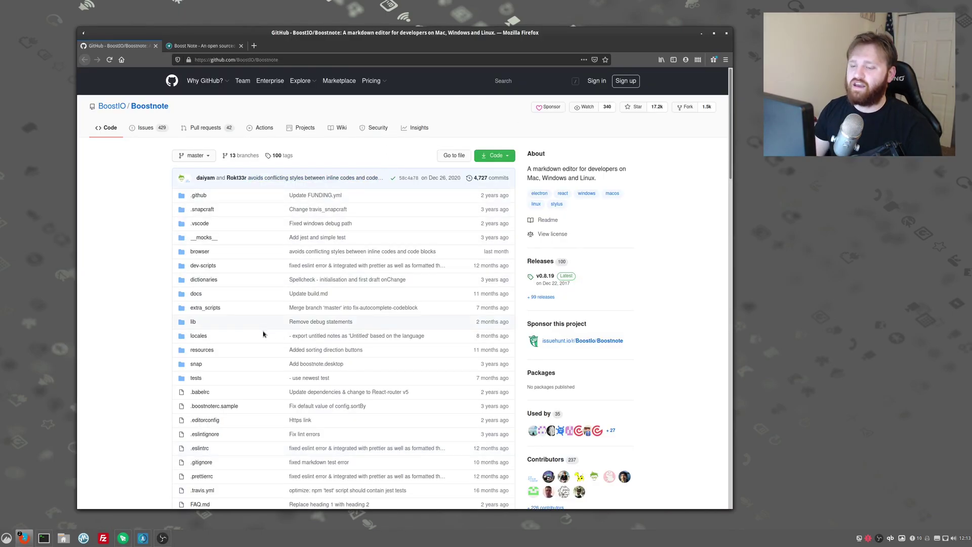
scroll(255, 343, "down", 4)
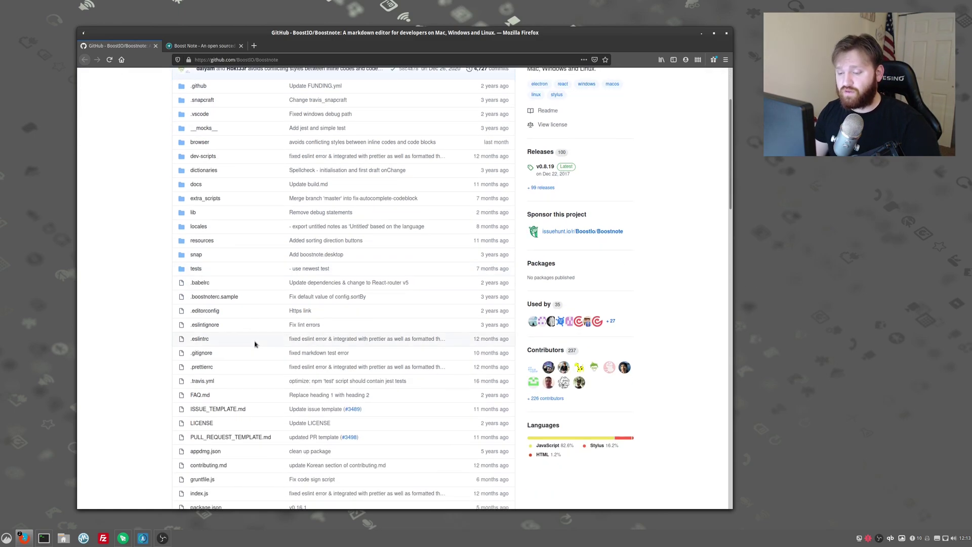
left_click(201, 424)
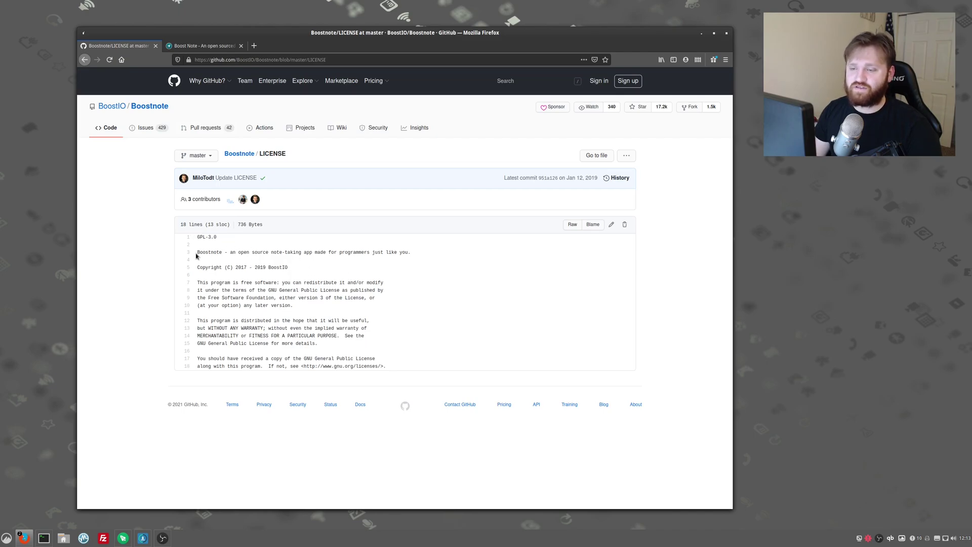
Highlight the license's Boostnote description line, then switch to the Boost Note website tab.
left_click_drag(199, 252, 419, 253)
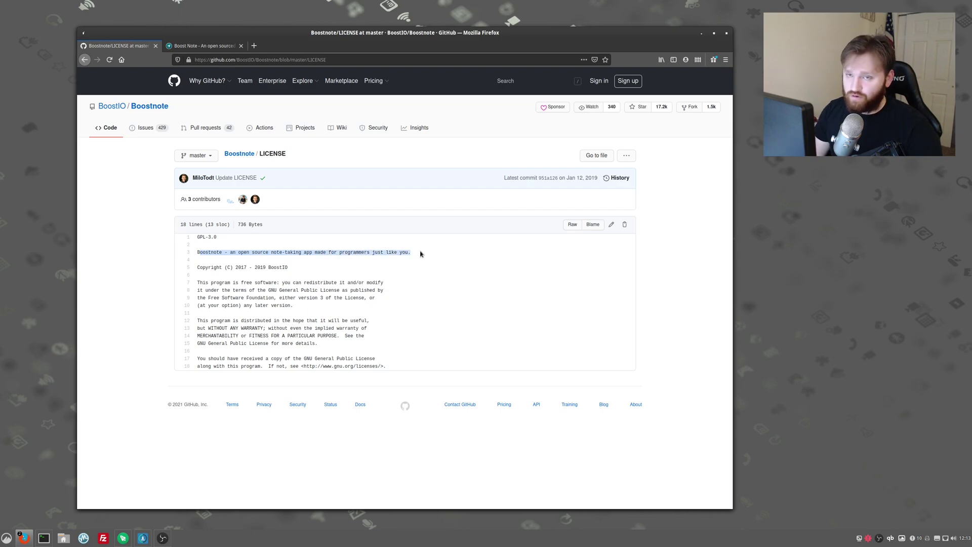
left_click(407, 304)
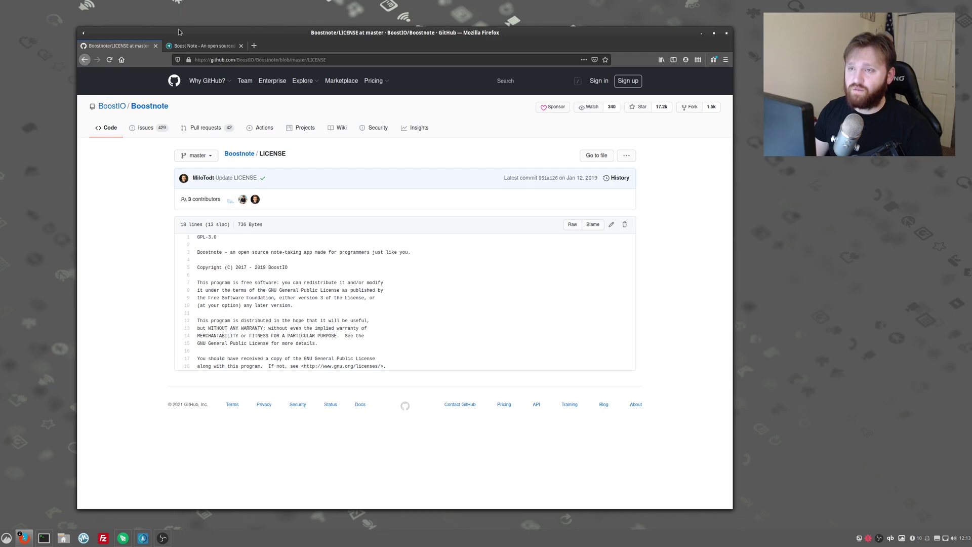
left_click(201, 45)
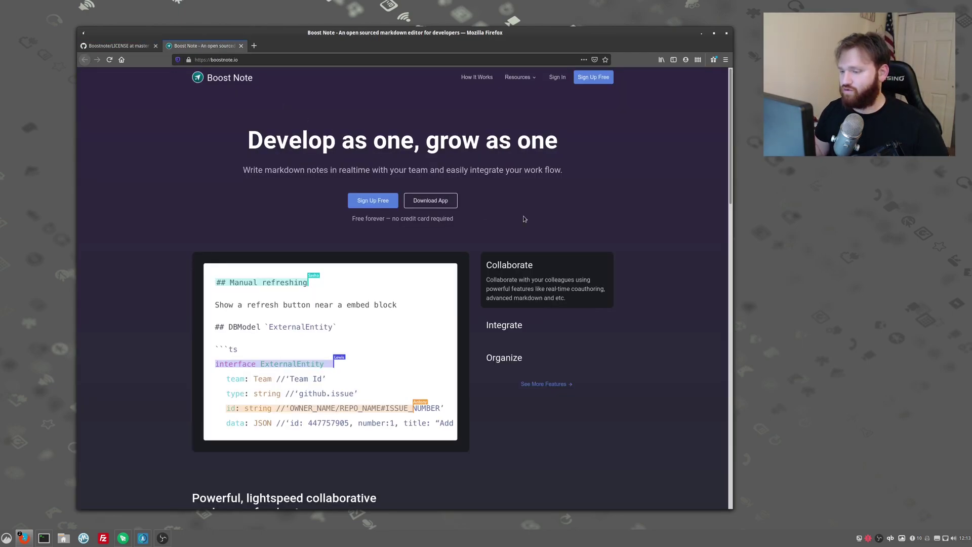
Scroll through boostnote.io's feature list and download options, then back up the page.
scroll(414, 243, "down", 2)
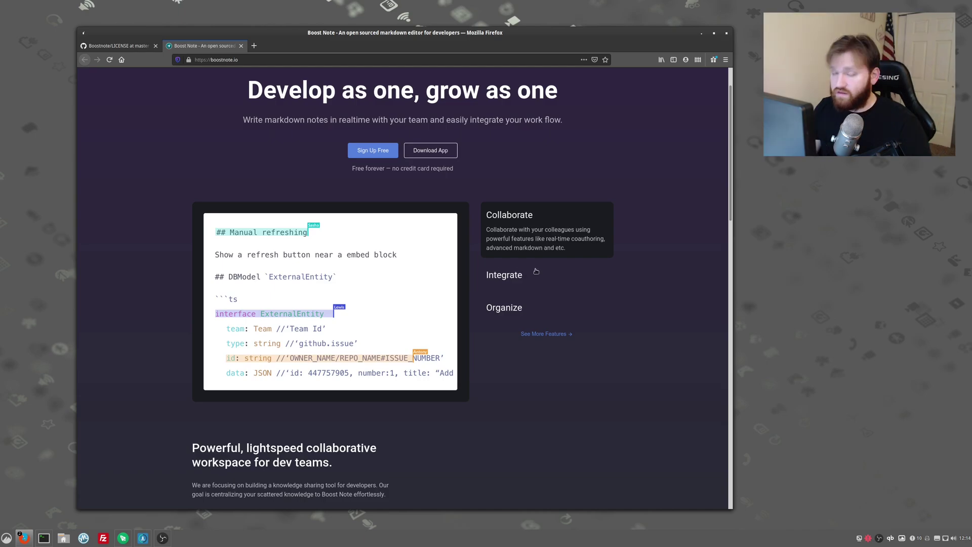
scroll(456, 155, "up", 2)
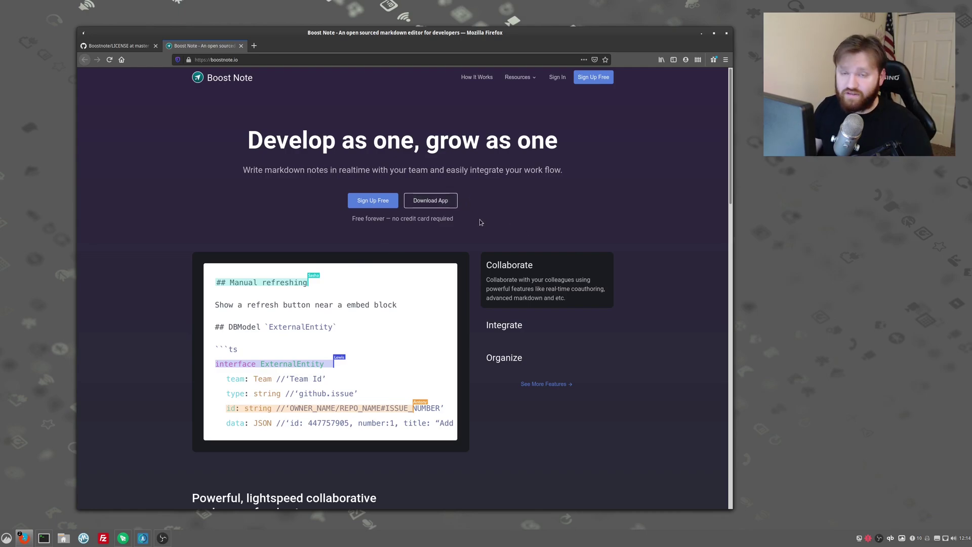
scroll(481, 223, "down", 6)
scroll(480, 223, "down", 2)
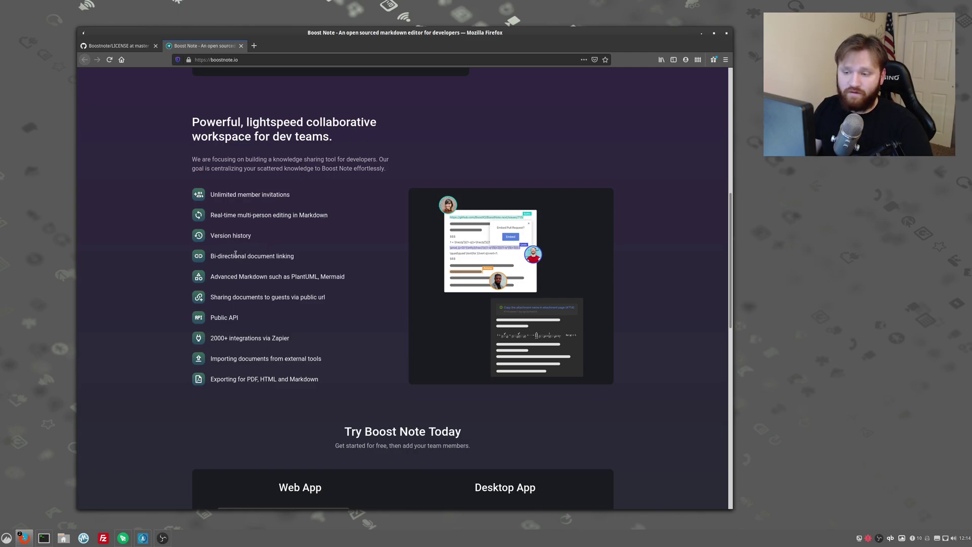
scroll(304, 310, "down", 1)
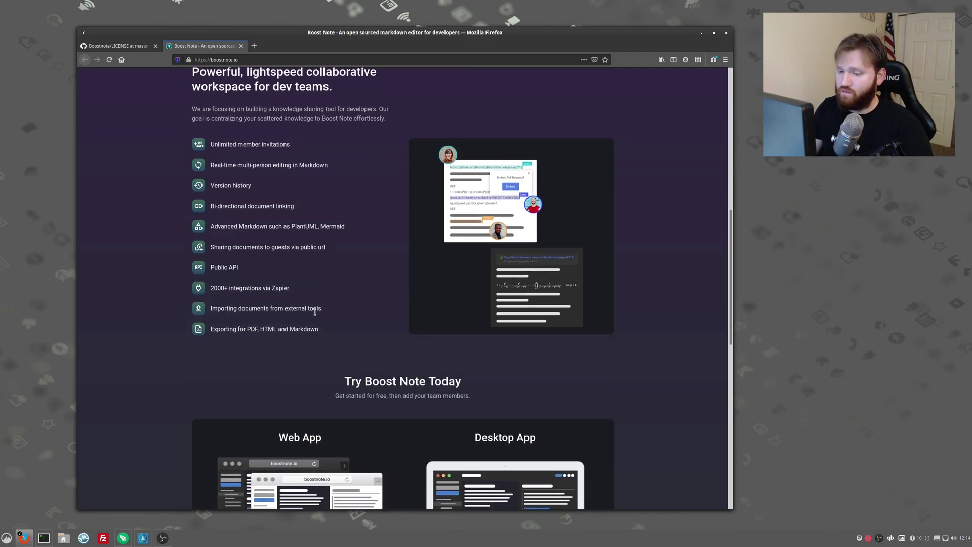
mouse_move(290, 288)
left_mouse_down()
mouse_move(209, 289)
mouse_move(275, 285)
left_mouse_up()
left_click(389, 310)
scroll(389, 310, "down", 2)
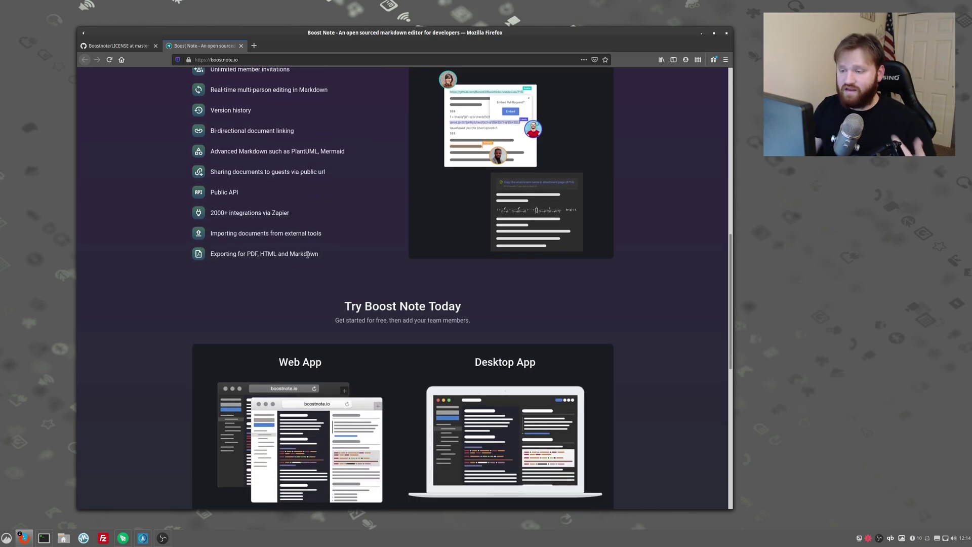
scroll(378, 248, "down", 3)
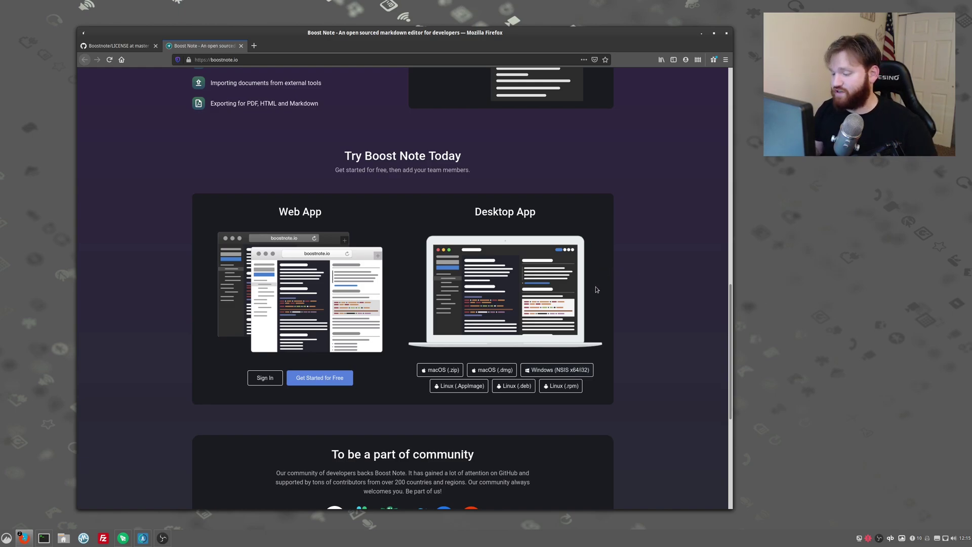
scroll(598, 290, "down", 3)
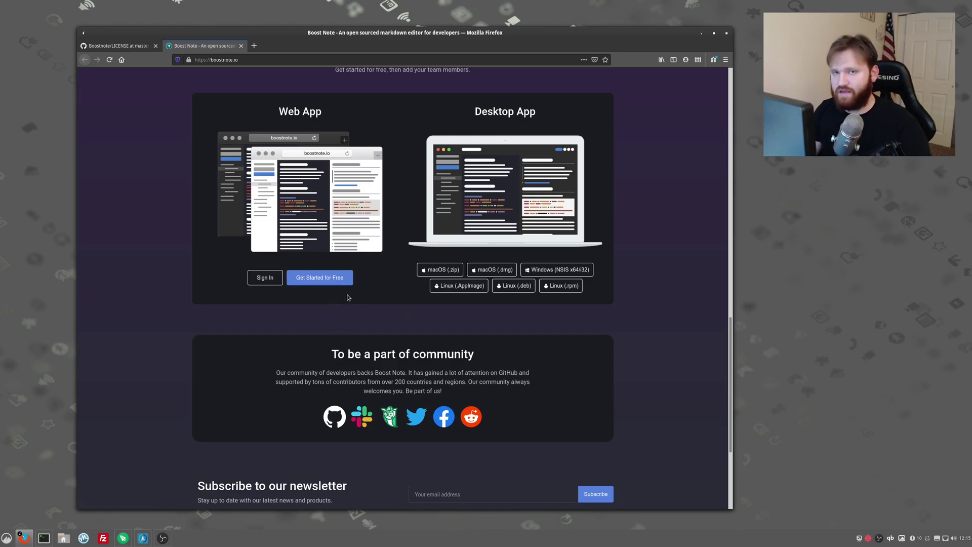
scroll(471, 308, "up", 15)
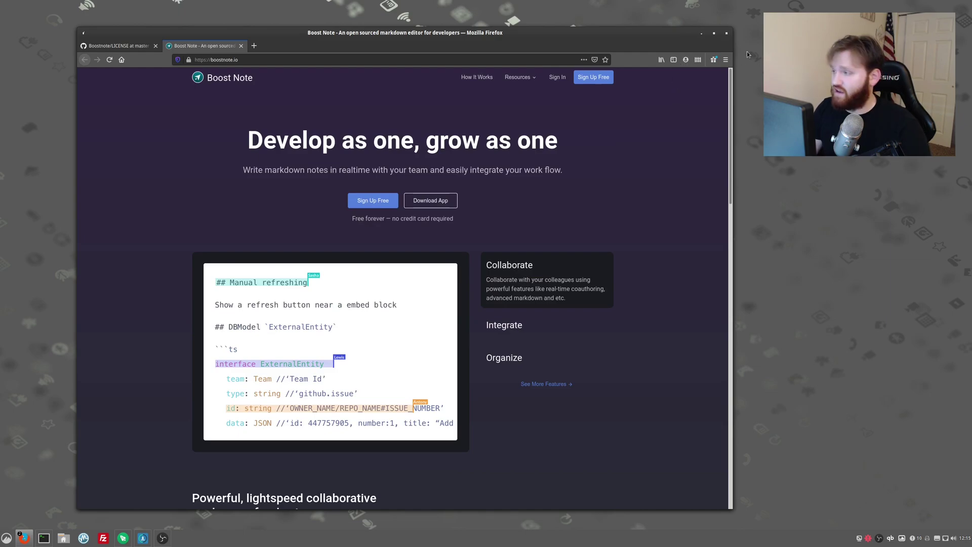
Minimise the Firefox window so Boostnote is back in front.
left_click(701, 35)
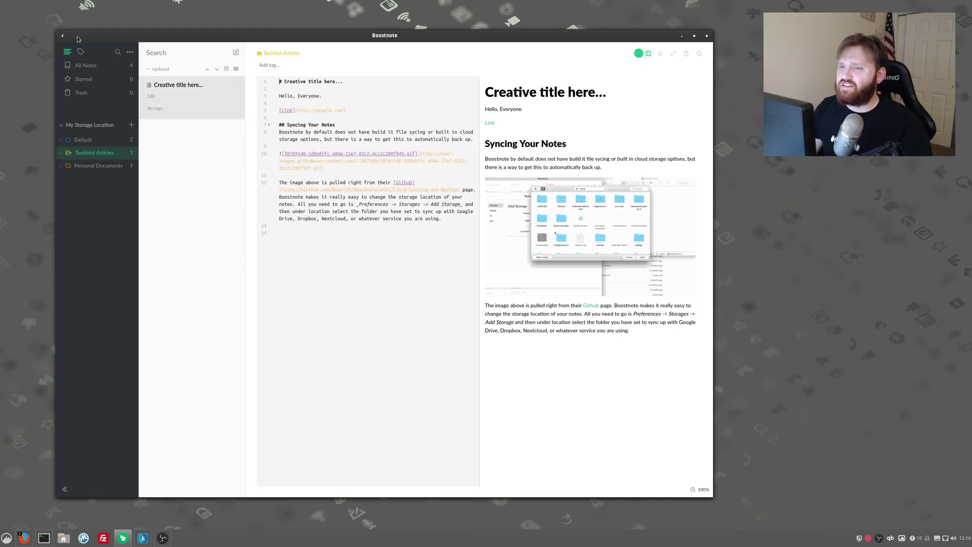
In Preferences, start adding a storage location and look at the storage type choices.
left_click(131, 53)
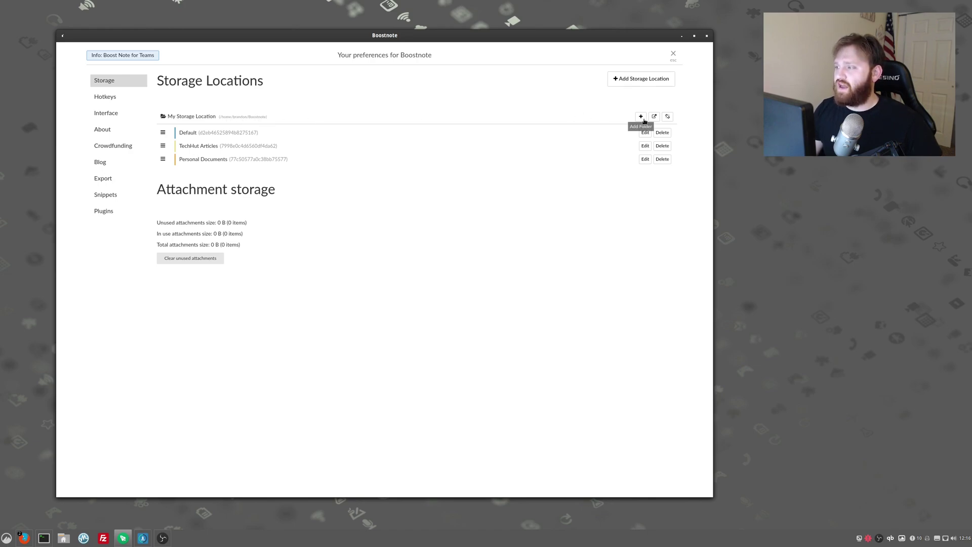
left_click(637, 83)
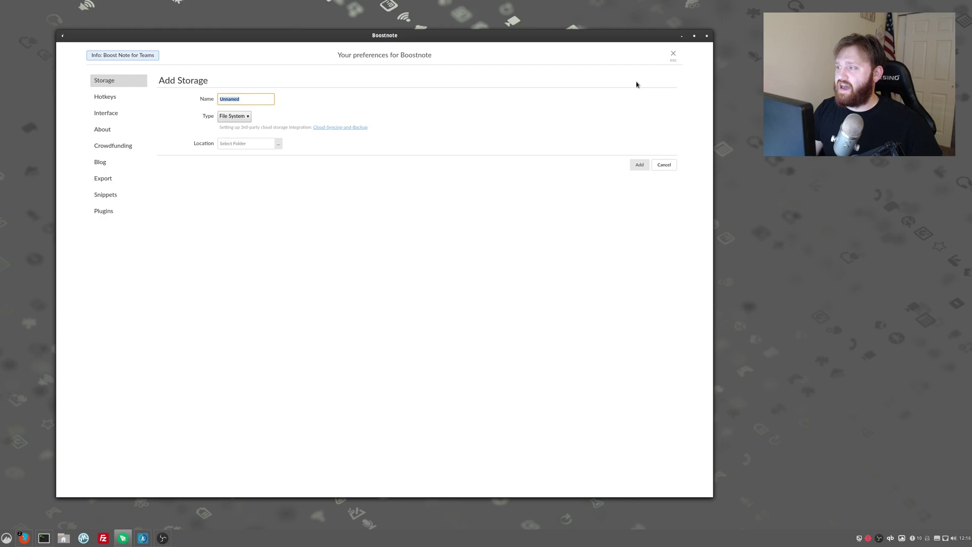
left_click(238, 120)
left_click(325, 126)
Browse for a storage folder and cancel, view the Hotkeys settings, then close Preferences.
left_click(278, 144)
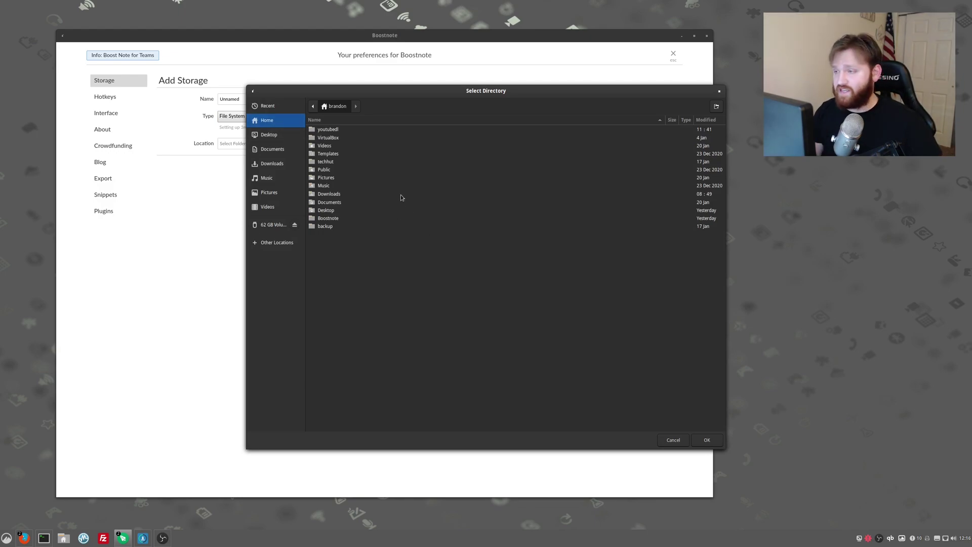
left_click(719, 93)
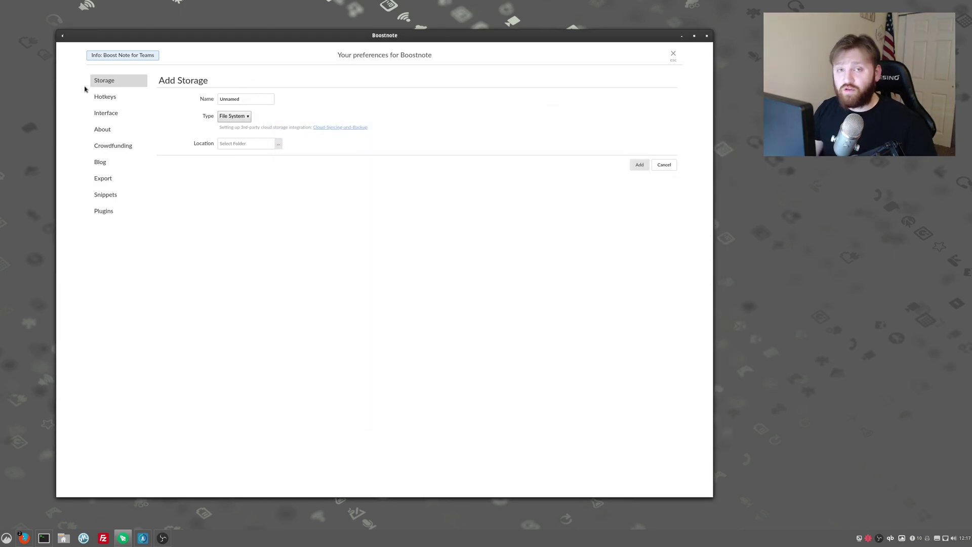
left_click(111, 98)
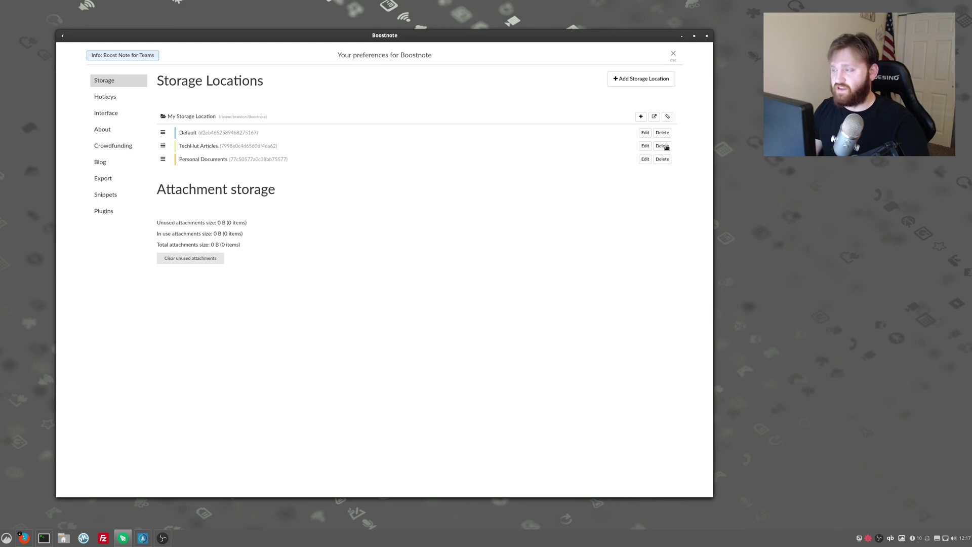
left_click(673, 54)
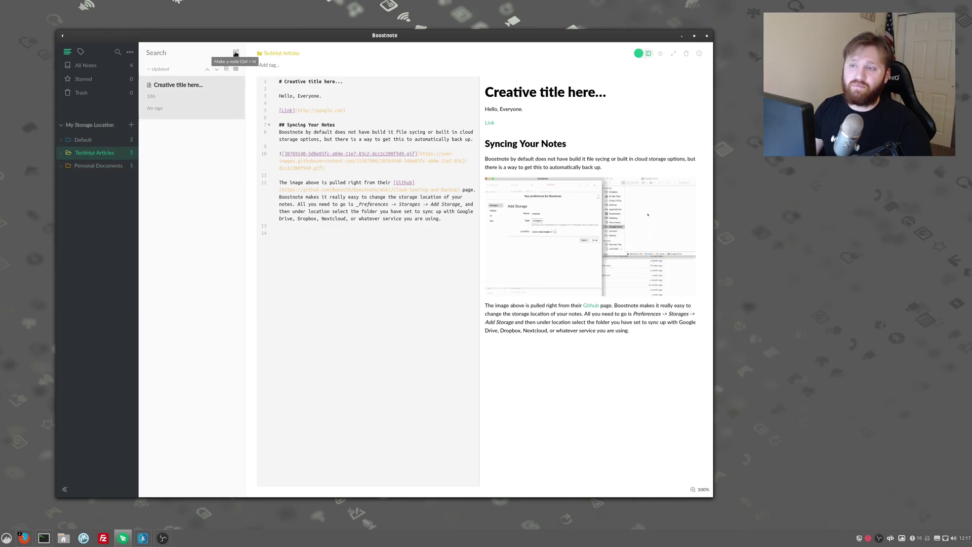
Make a new note, toggling the format with Tab back to Markdown Note, and create it.
left_click(235, 53)
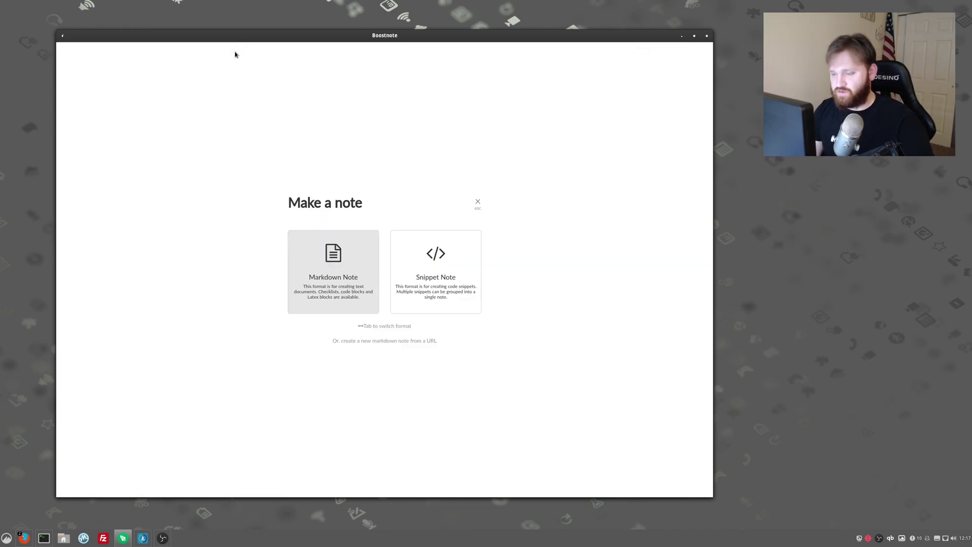
key("Tab")
key("Tab")
key("Tab")
key("Tab")
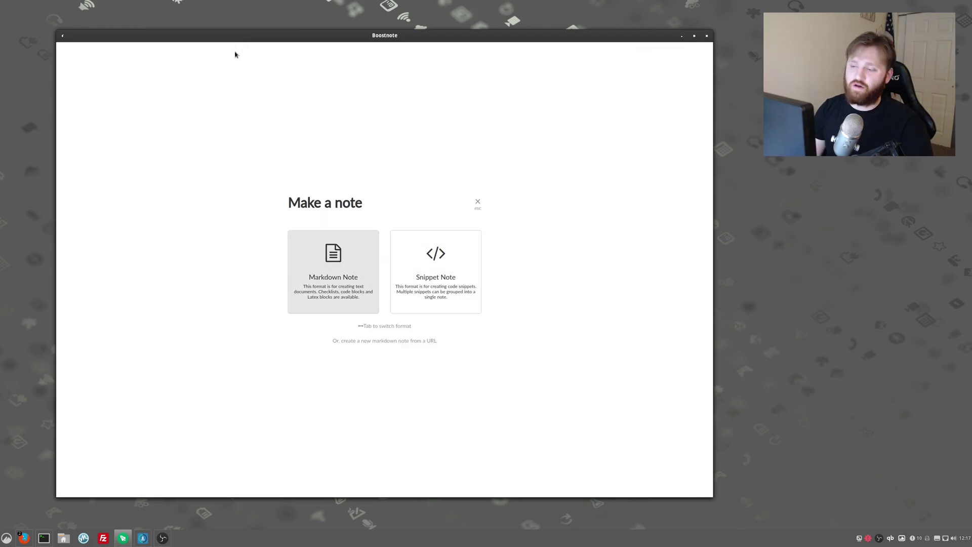
key("Tab")
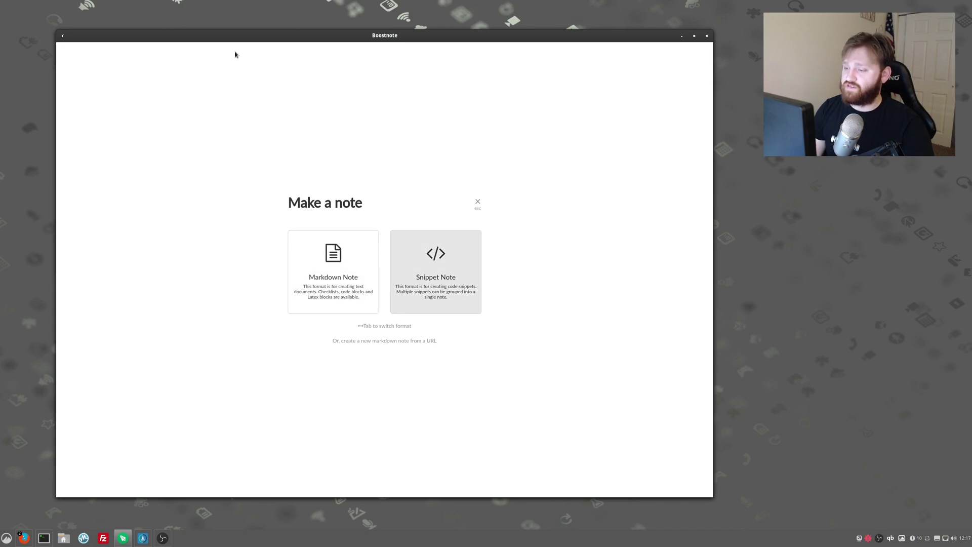
key("Tab")
key("Return")
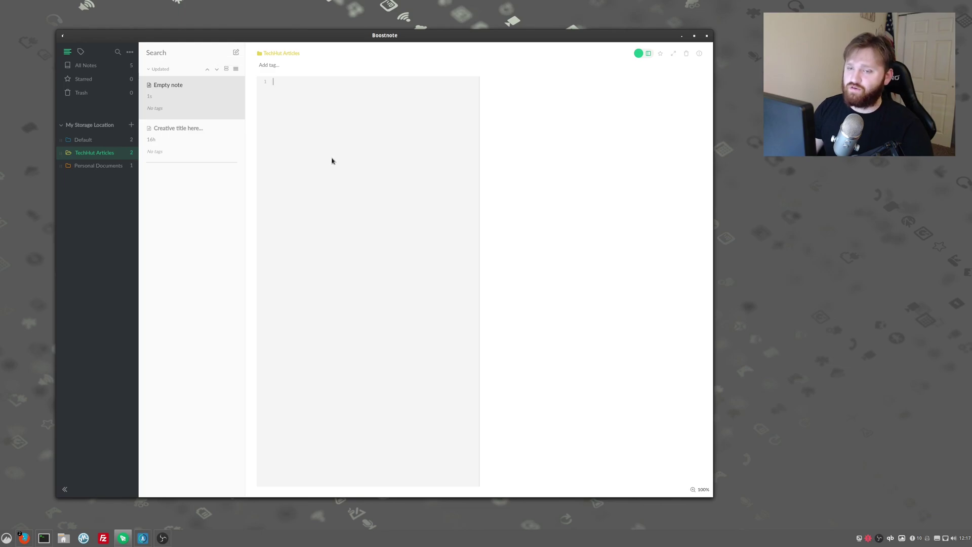
In the Default folder, view the Snippet note example's example.js/example.html tabs and the Welcome note, then reopen TechHut Articles.
left_click(83, 140)
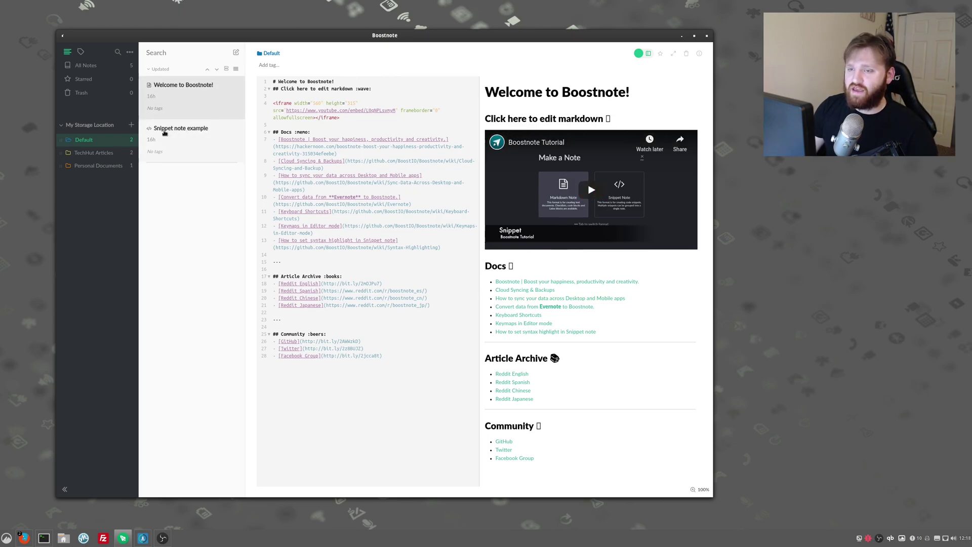
left_click(188, 134)
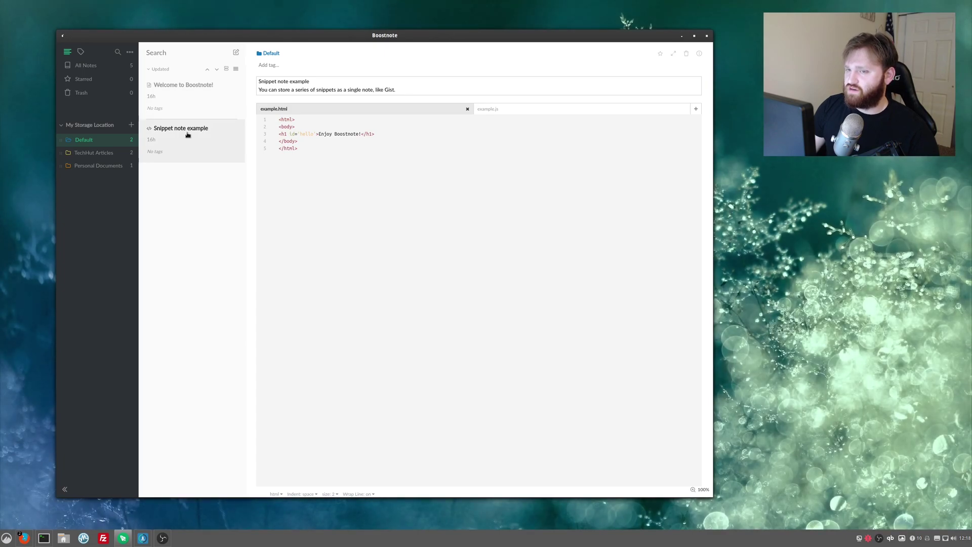
left_click(556, 109)
left_click(269, 108)
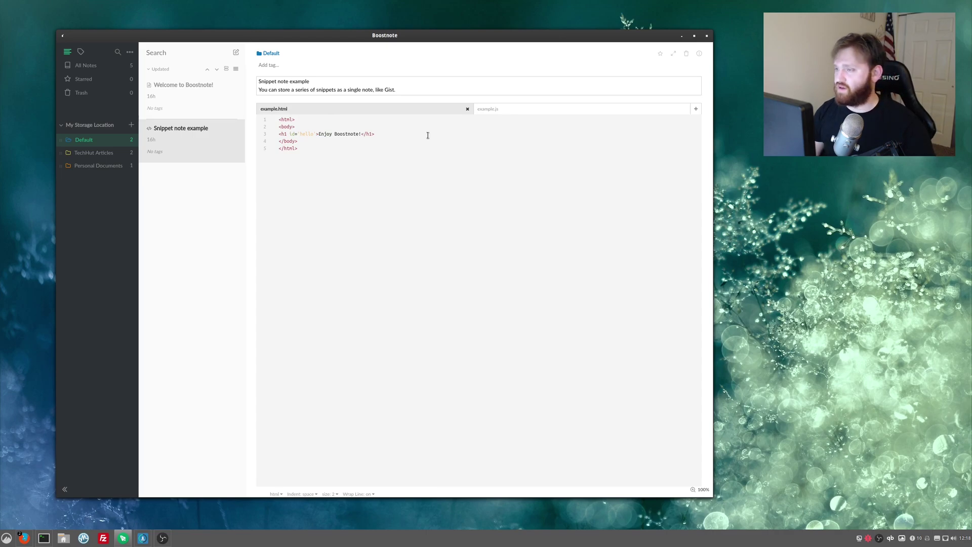
left_click(520, 108)
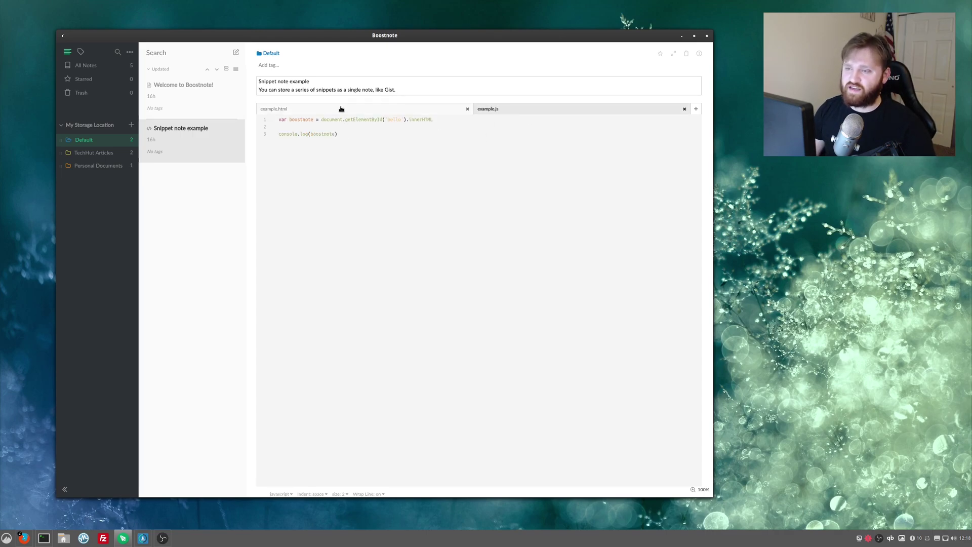
left_click(343, 107)
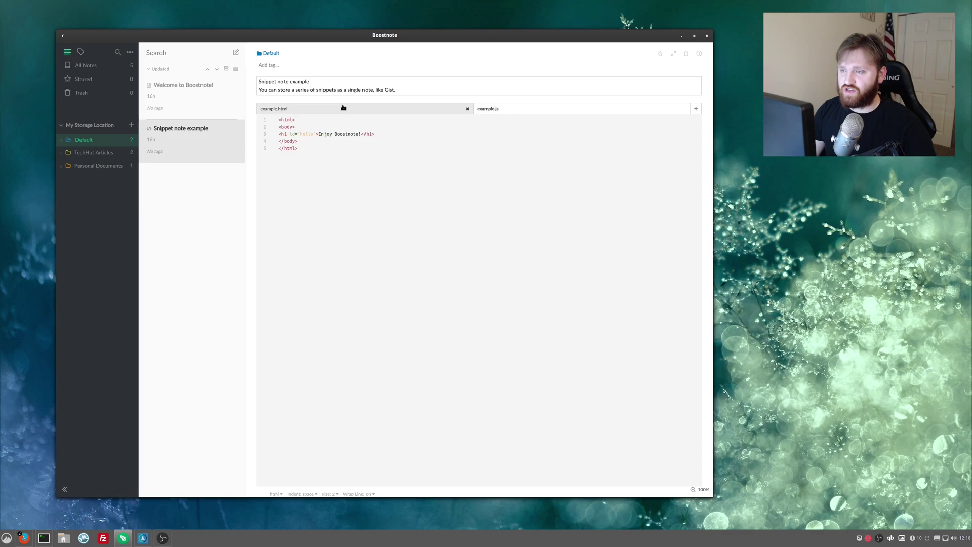
left_click(201, 101)
left_click(91, 153)
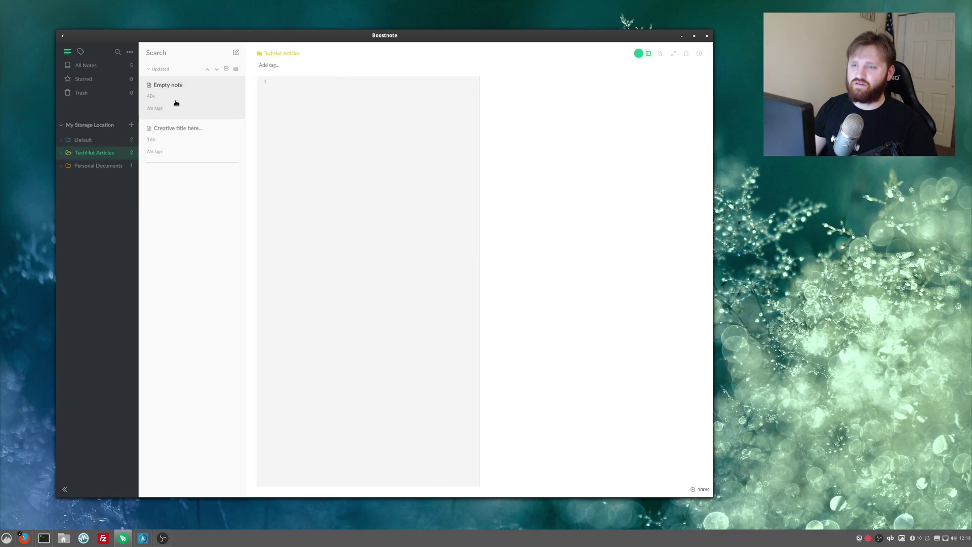
Open the 'Creative title here...' note and show its info panel with export options.
left_click(180, 146)
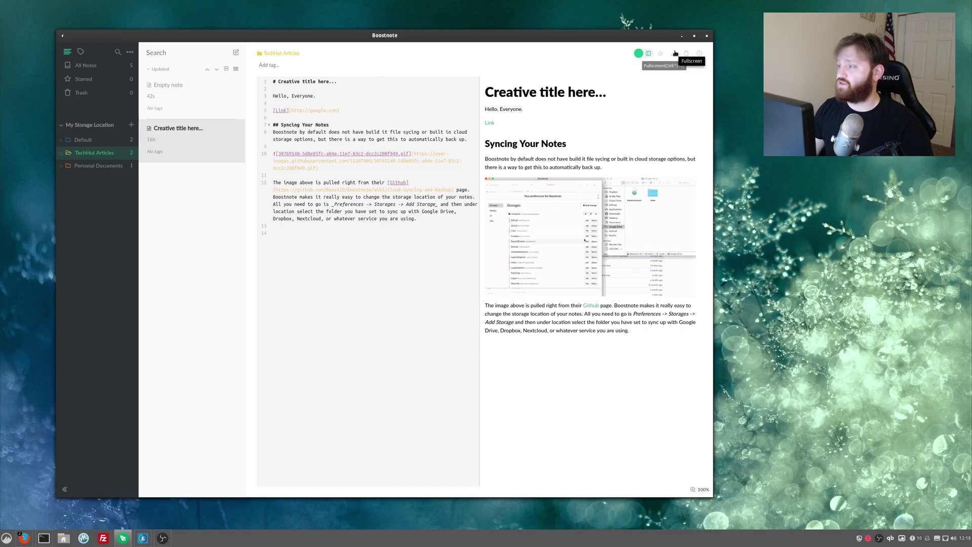
left_click(699, 54)
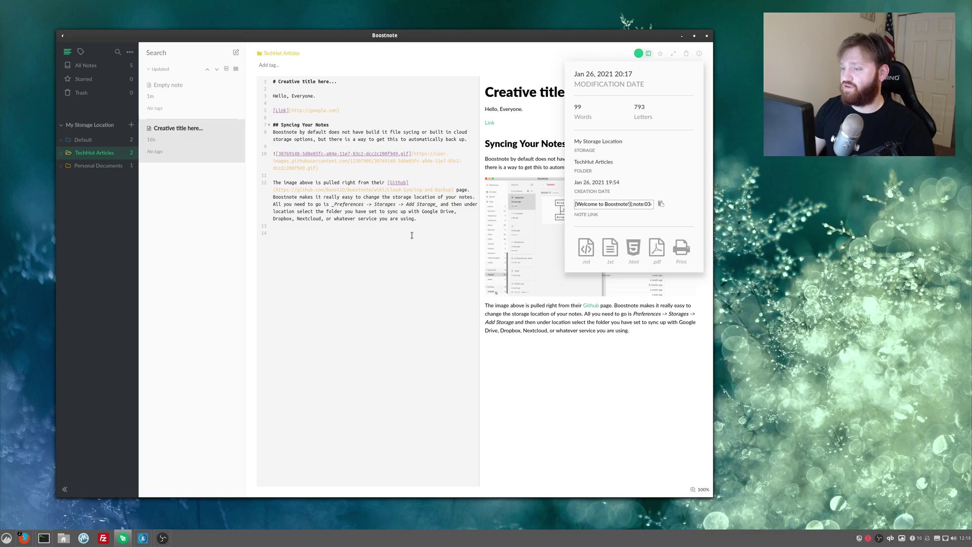
left_click(428, 233)
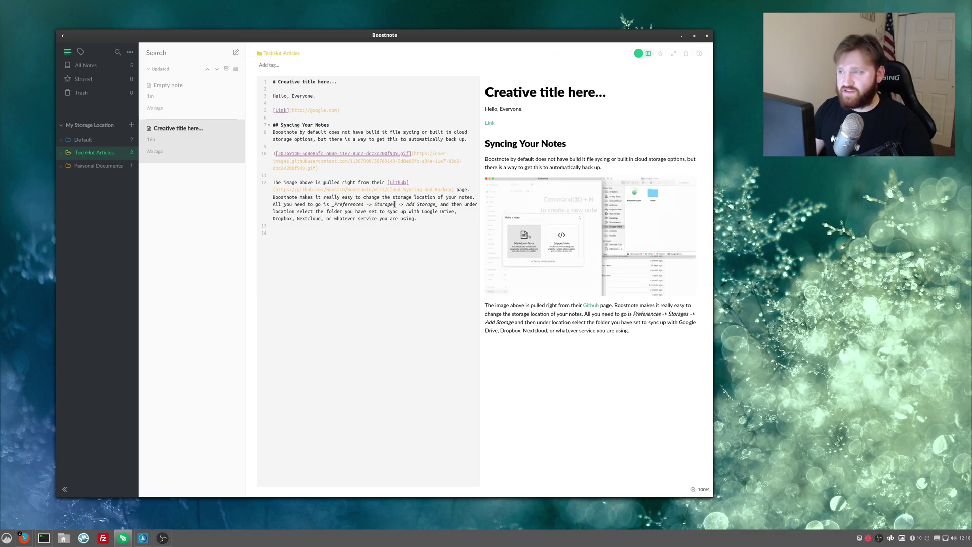
left_click(699, 53)
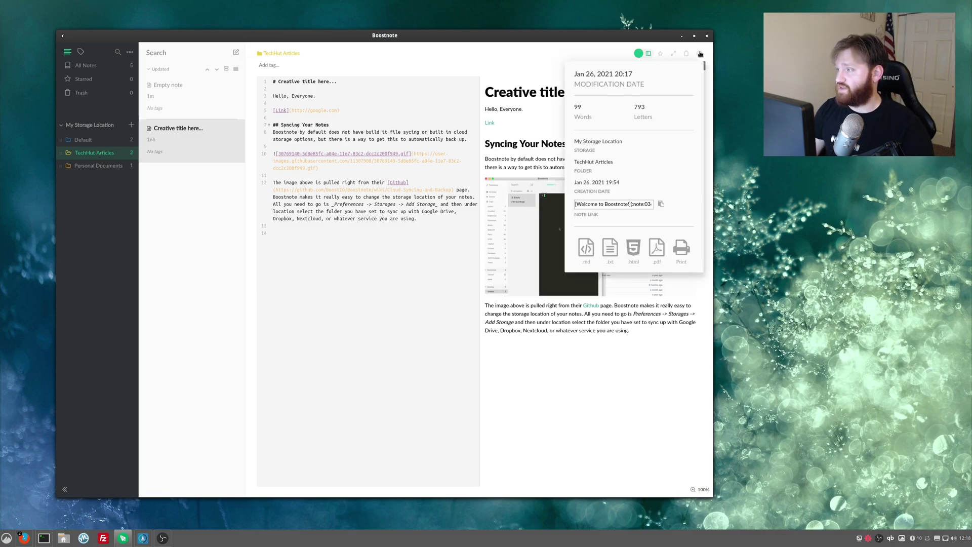
Export the note as Markdown to the Desktop under the name test.md.
left_click(586, 248)
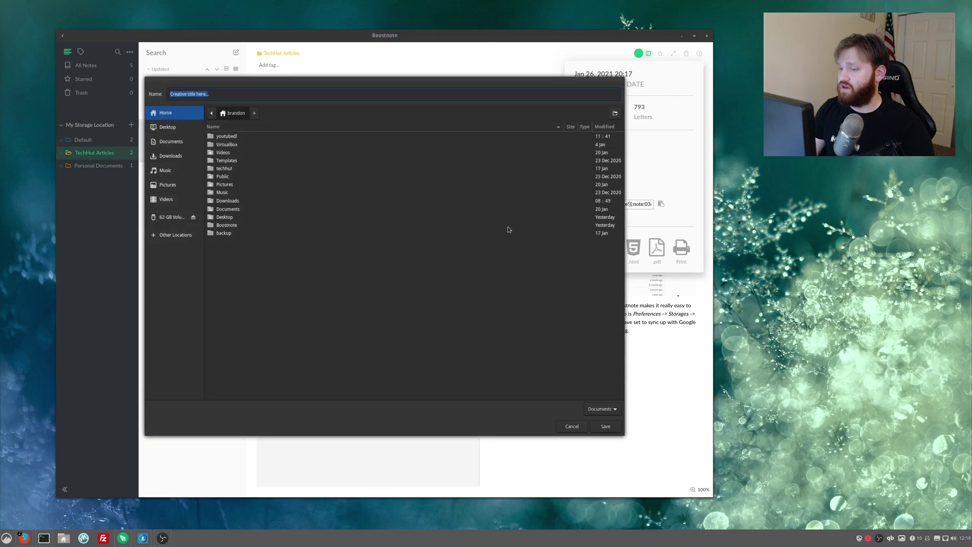
left_click(167, 127)
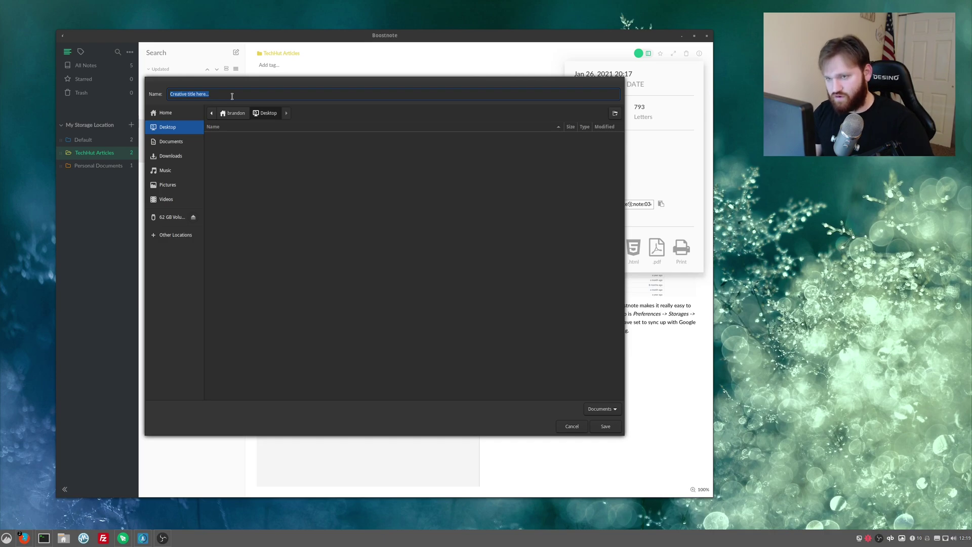
type("test.md")
key("Return")
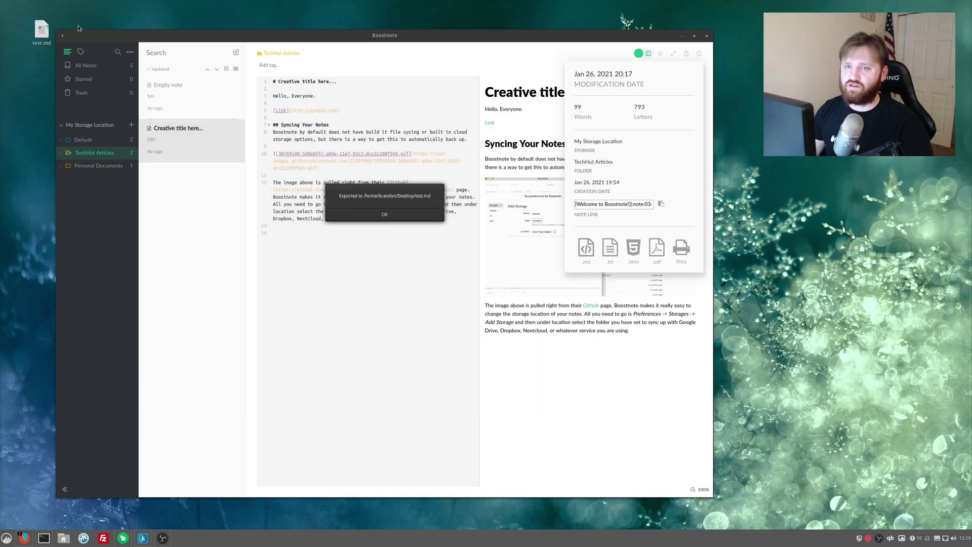
Open test.md from the desktop in Kate and look over its Markdown text.
double_click(42, 31)
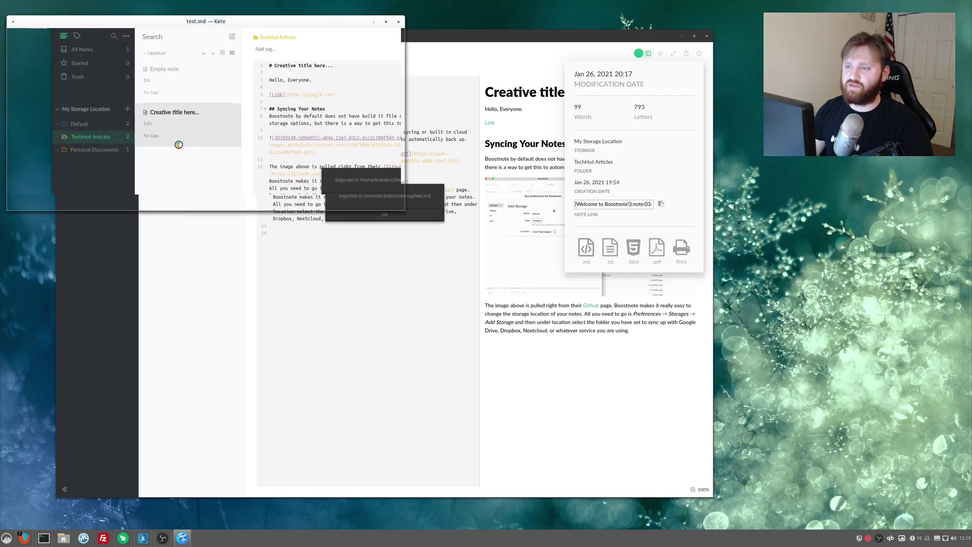
left_click_drag(228, 22, 568, 46)
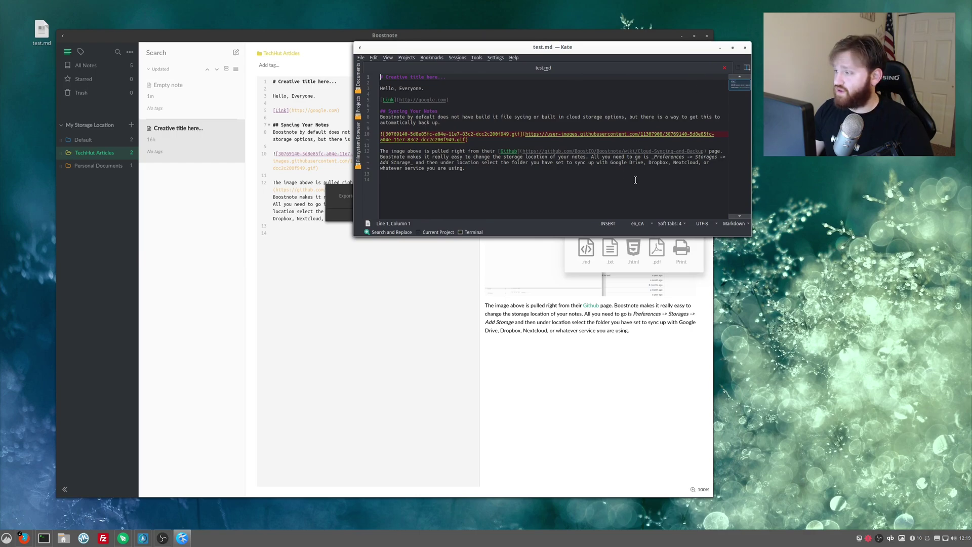
left_click_drag(632, 178, 381, 76)
left_click(527, 169)
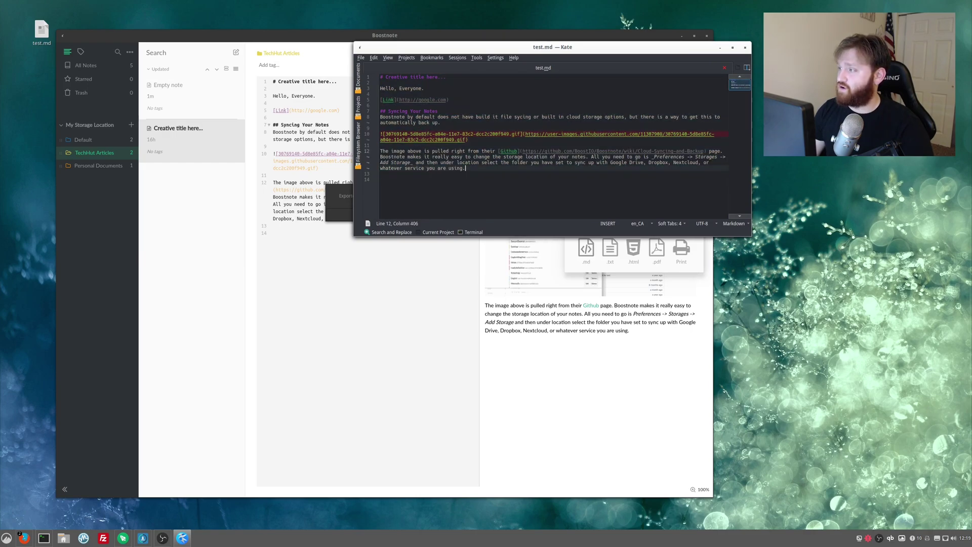
Close Kate, dismiss the export confirmation, and toggle the note list between titles-only and detailed view.
left_click(745, 47)
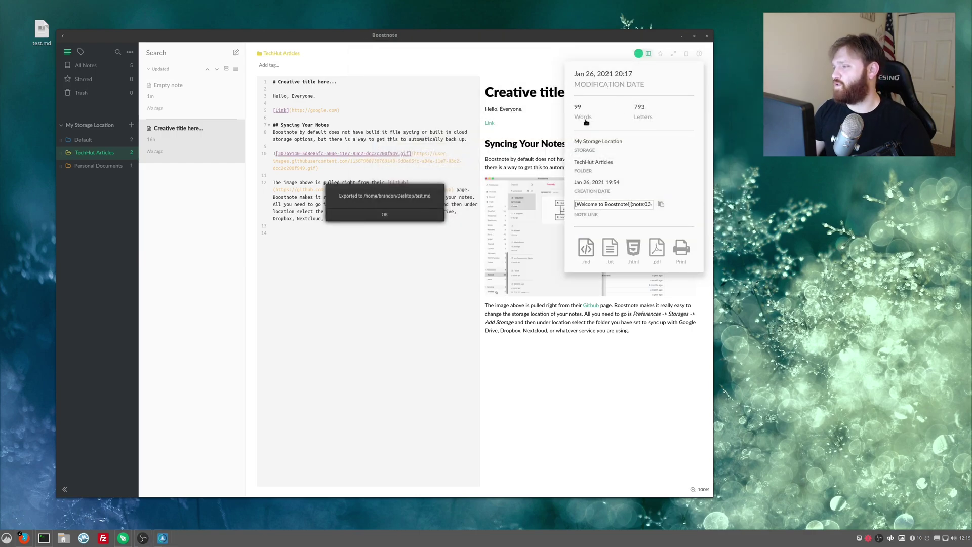
left_click(413, 220)
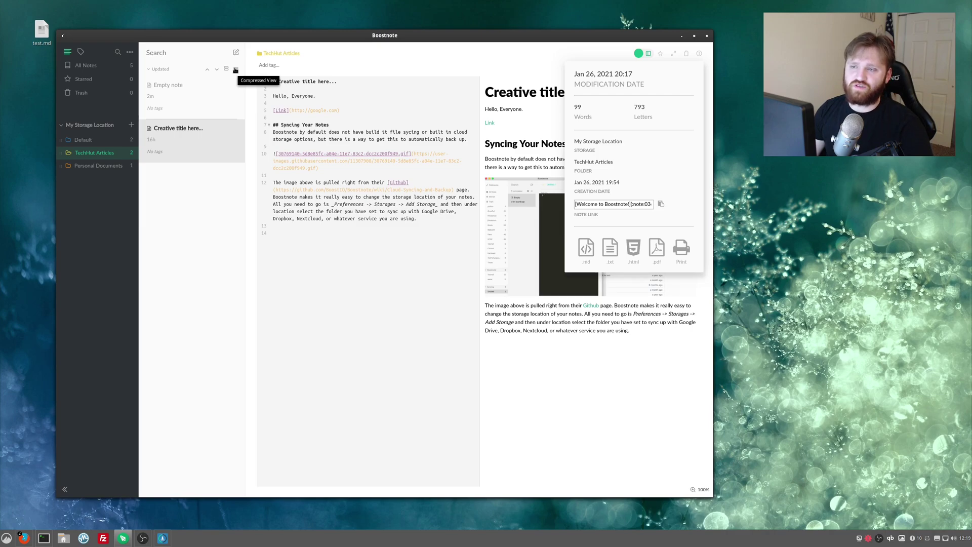
left_click(235, 70)
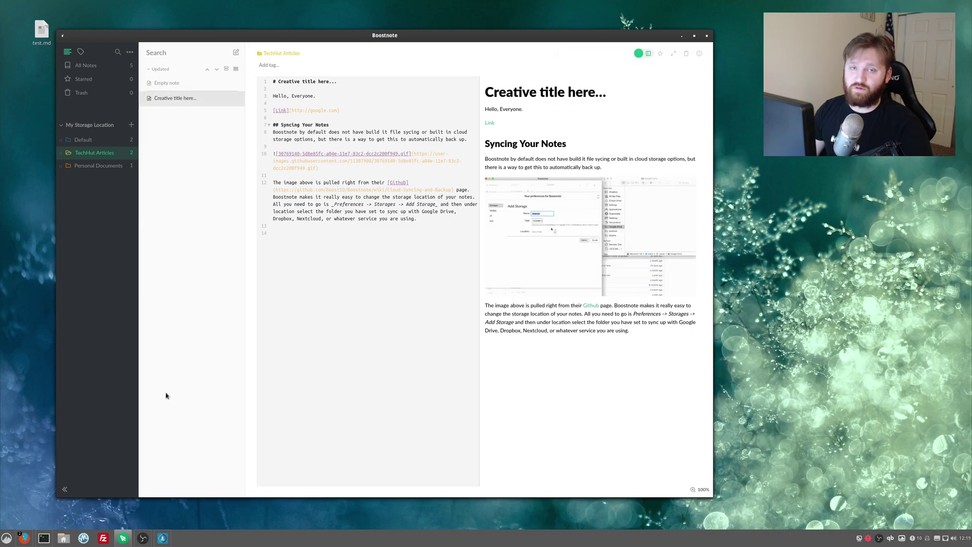
left_click(226, 70)
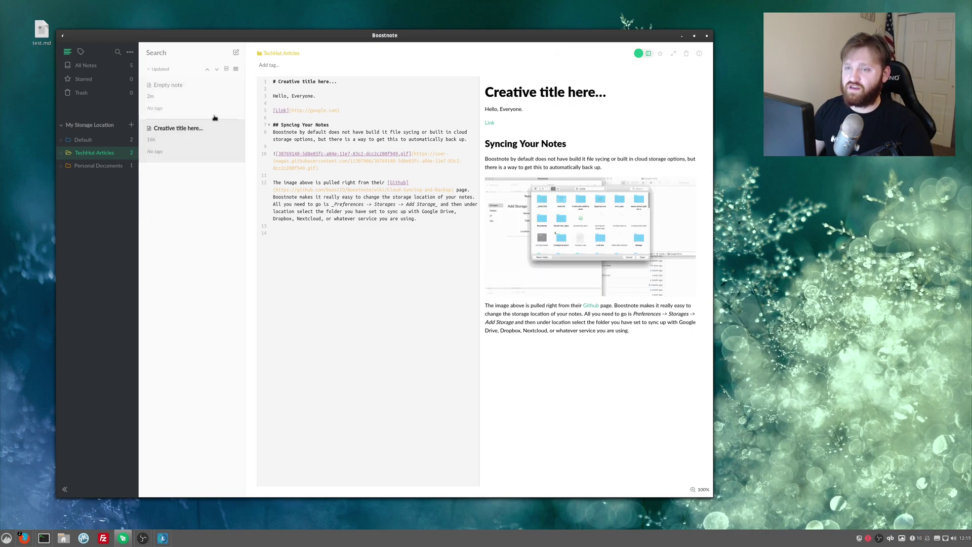
Reverse the TechHut Articles list order so 'Creative title here...' sits above 'Empty note'.
left_click(217, 69)
left_click(208, 69)
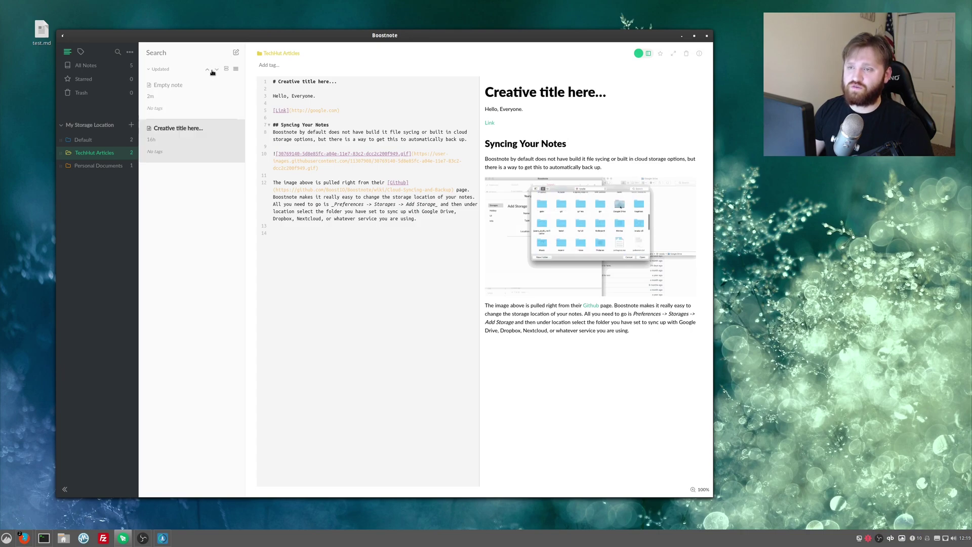
left_click(217, 70)
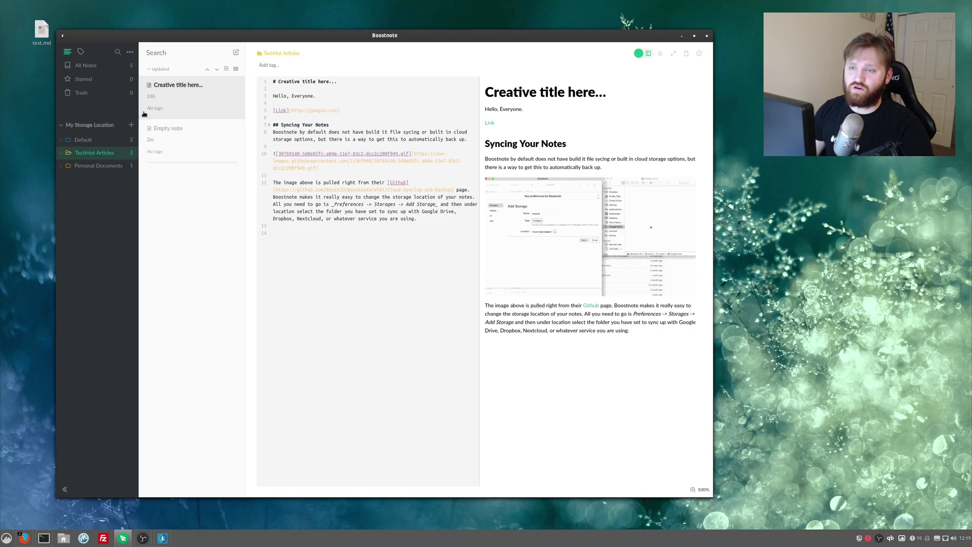
left_click(160, 69)
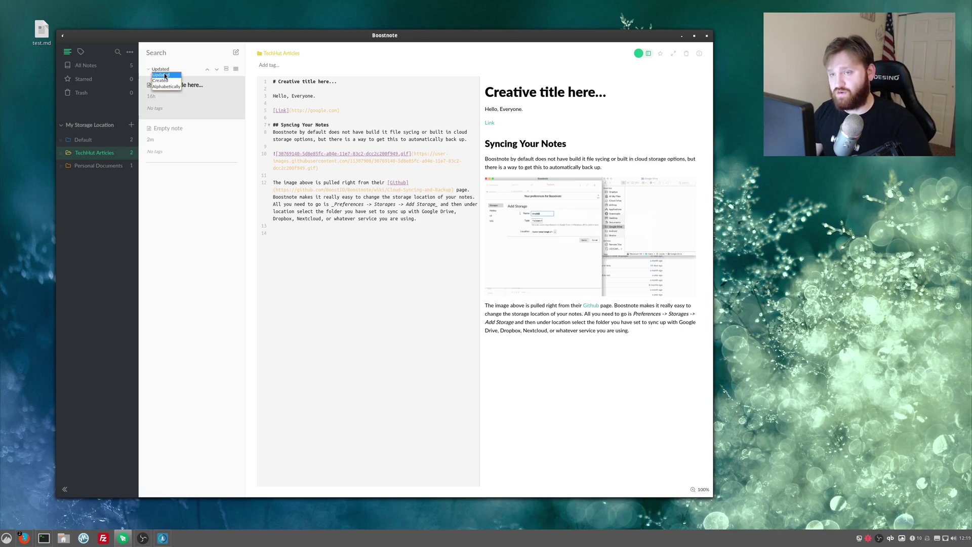
left_click(215, 244)
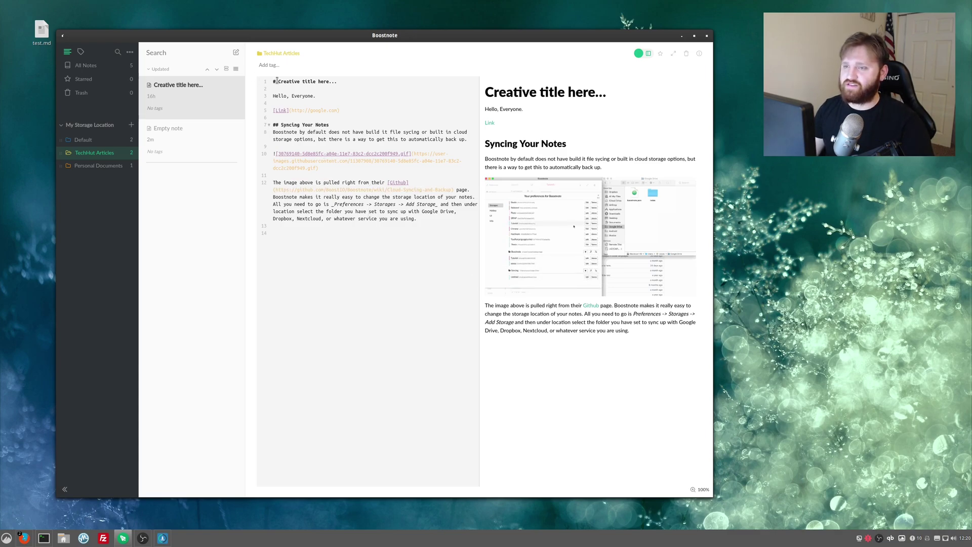
left_click_drag(279, 81, 337, 81)
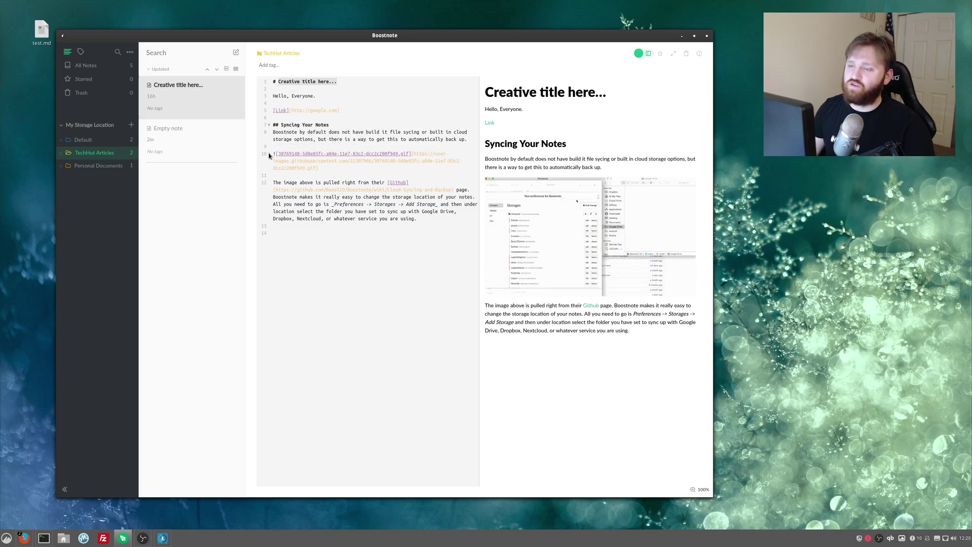
left_click_drag(274, 154, 476, 168)
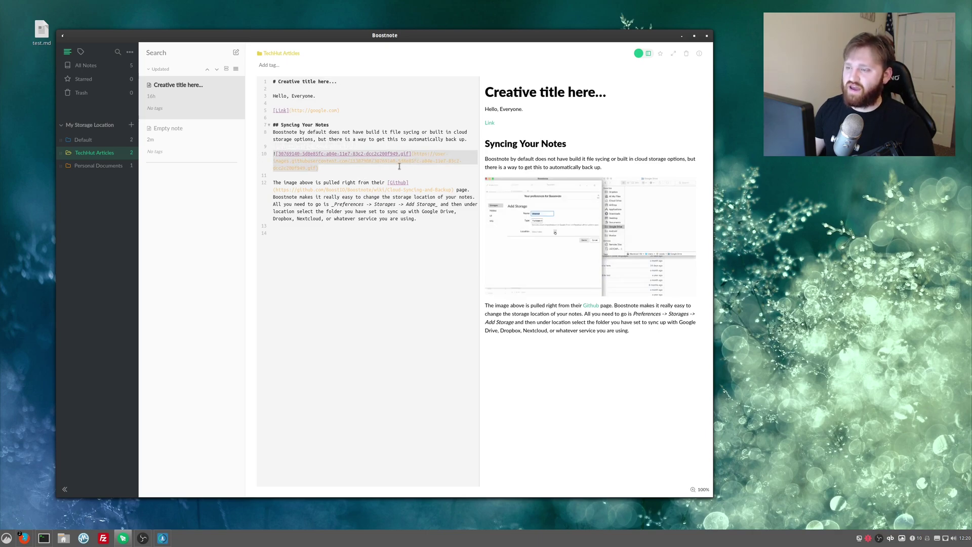
left_click(392, 132)
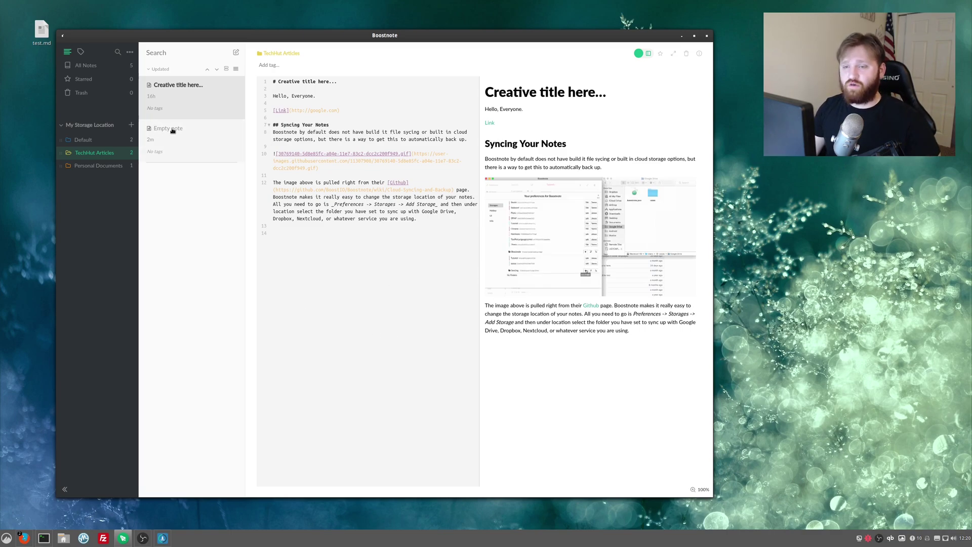
Open 'Empty note' from the TechHut Articles list to show a blank note.
left_click(230, 148)
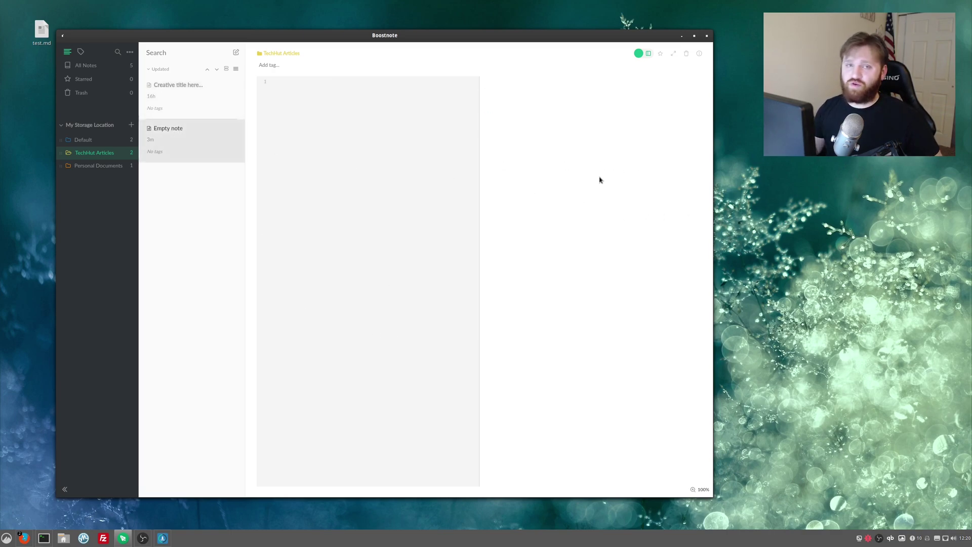